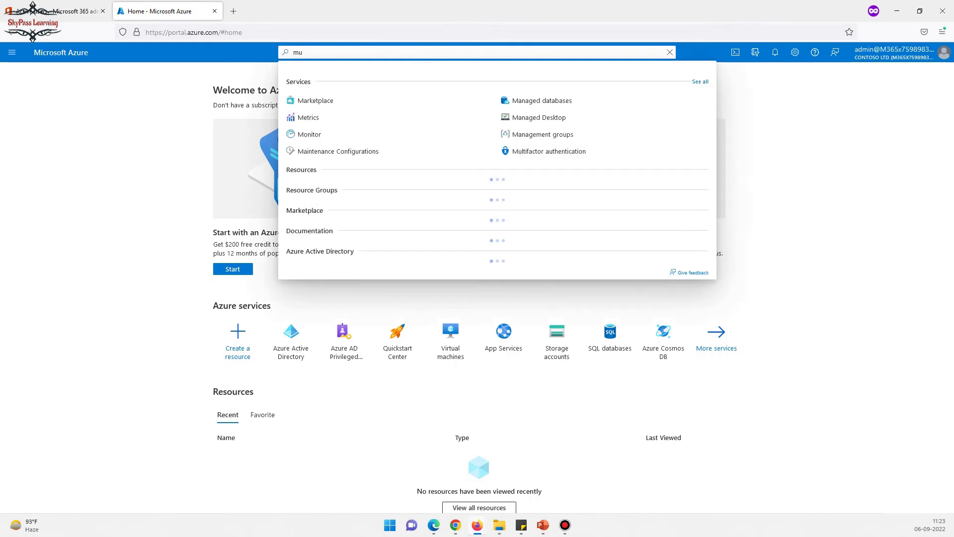
- Search the portal for "multi" and open the Multifactor authentication service
{"action": "key", "text": "BackSpace"}
{"action": "type", "text": "l"}
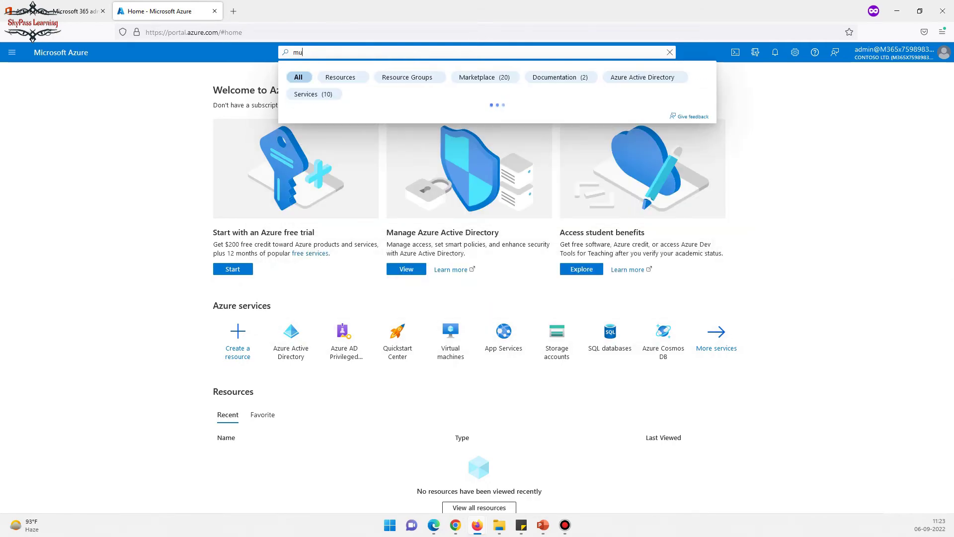
{"action": "type", "text": "ti"}
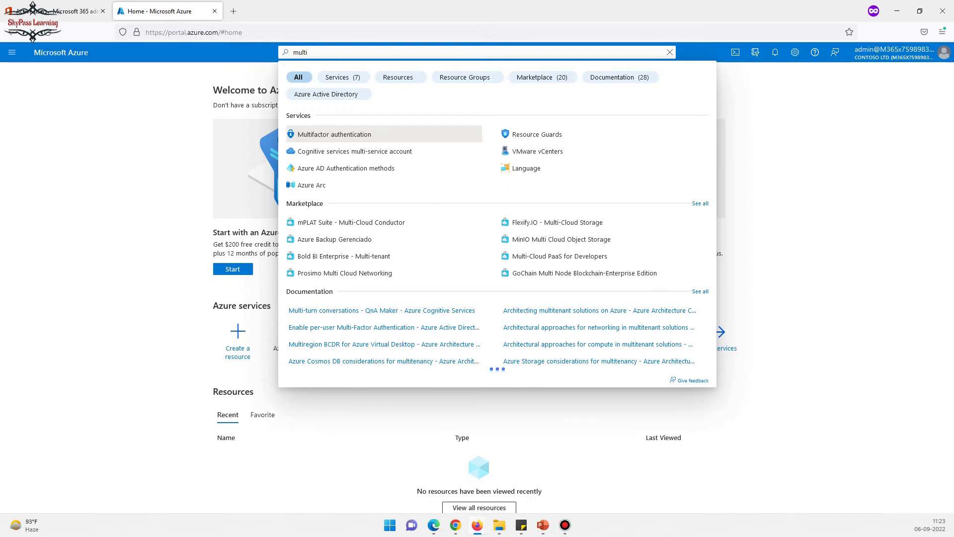
{"action": "key", "text": "Return"}
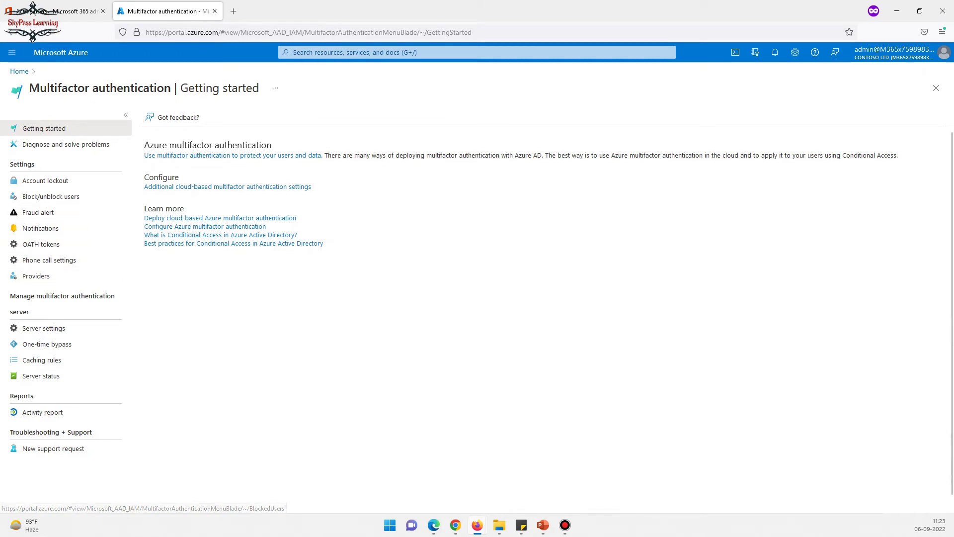
- Open the additional cloud-based multifactor authentication settings from the Configure section
{"action": "left_click_drag", "start_coordinate": [144, 173], "coordinate": [312, 187]}
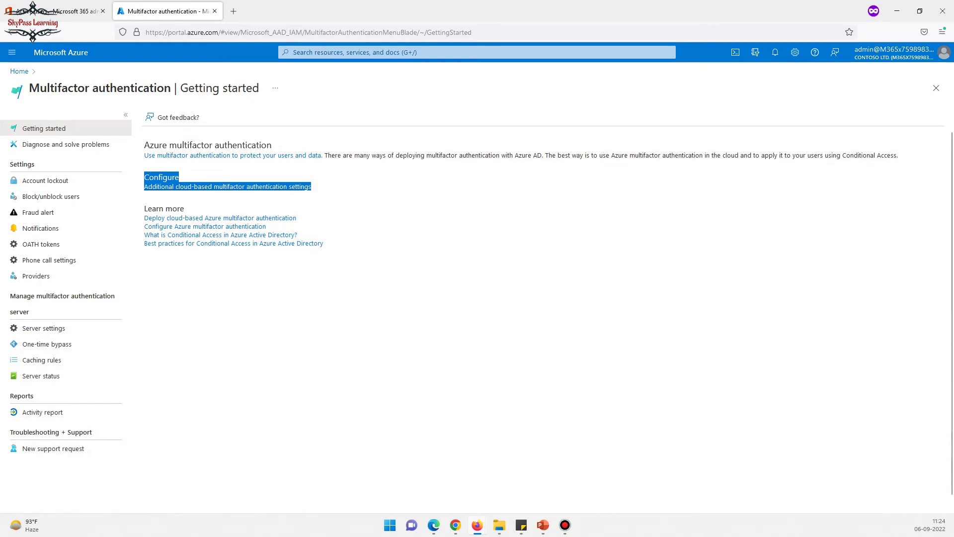
{"action": "left_click", "coordinate": [228, 187]}
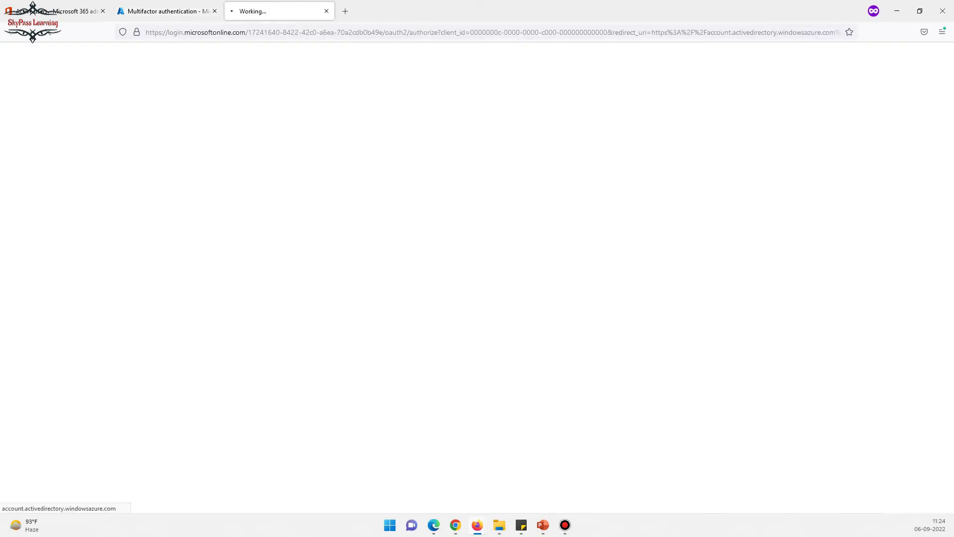
{"action": "left_click", "coordinate": [167, 11]}
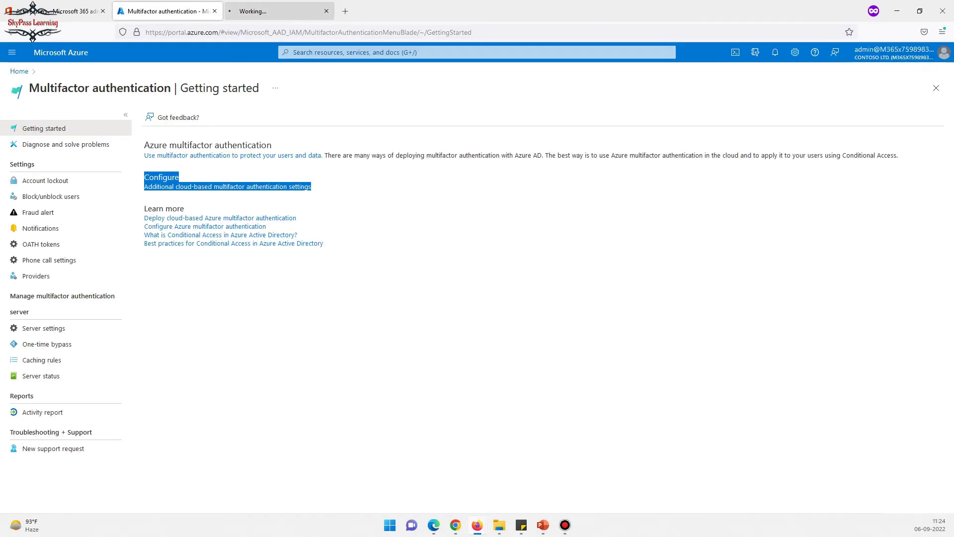
{"action": "left_click", "coordinate": [269, 11]}
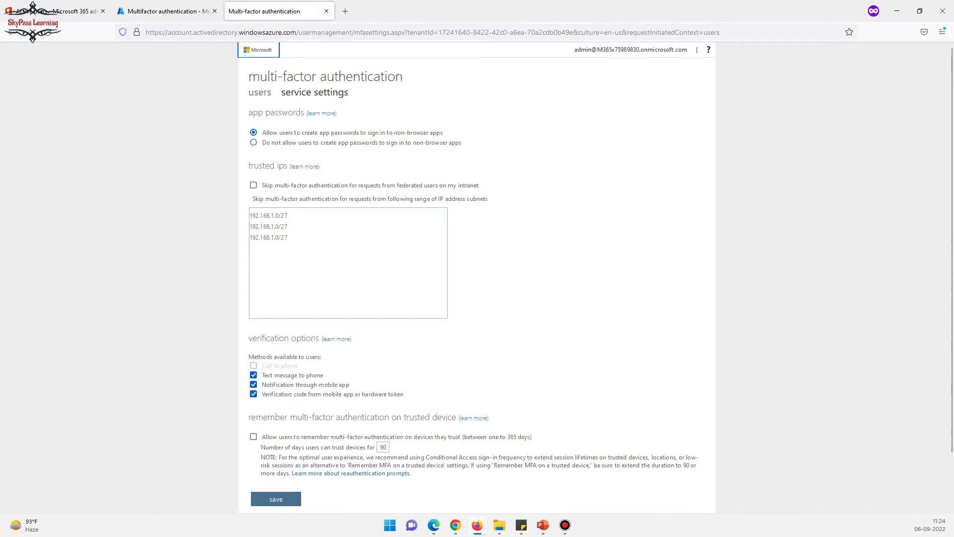
- Examine the verification options, the trusted IP ranges and the number of days for trusted devices in the service settings
{"action": "left_click_drag", "start_coordinate": [248, 338], "coordinate": [304, 338]}
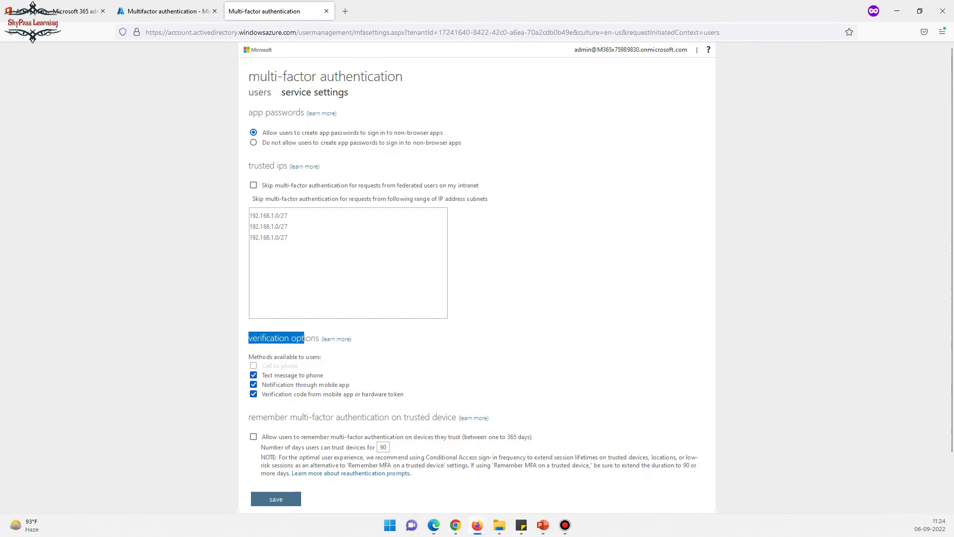
{"action": "left_click", "coordinate": [250, 212]}
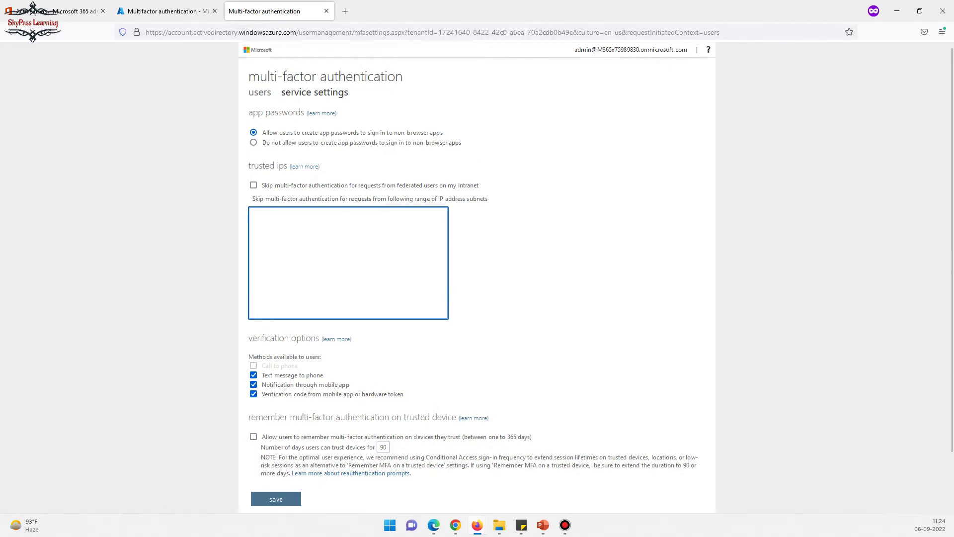
{"action": "double_click", "coordinate": [384, 448]}
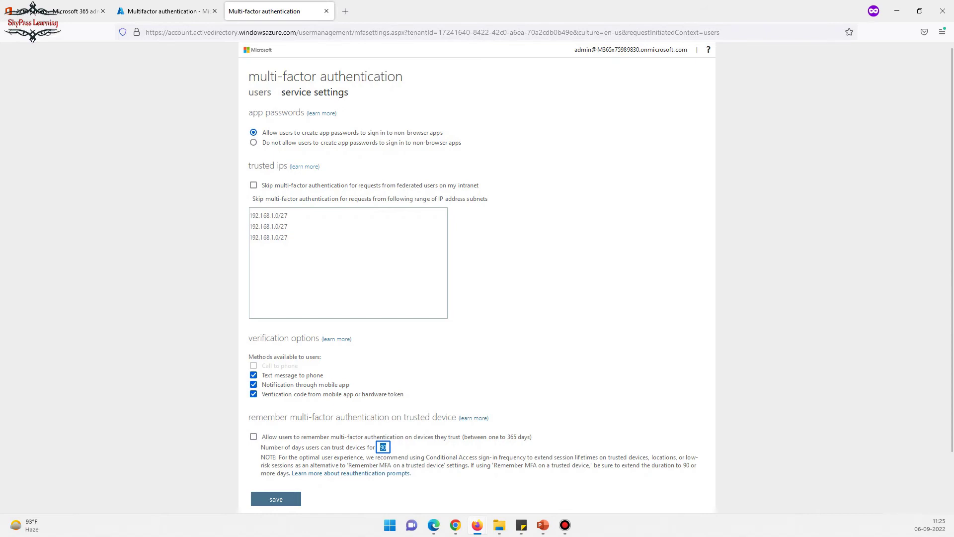
{"action": "left_click", "coordinate": [447, 388]}
- Disable the text message, mobile app notification and verification code methods, and re-enable all three
{"action": "left_click", "coordinate": [253, 375]}
{"action": "left_click", "coordinate": [254, 384]}
{"action": "left_click", "coordinate": [254, 394]}
{"action": "left_click", "coordinate": [254, 393]}
{"action": "left_click", "coordinate": [253, 384]}
{"action": "left_click", "coordinate": [254, 375]}
- Examine the Call to phone option and the rest of the multi-factor authentication service settings page
{"action": "left_click_drag", "start_coordinate": [299, 366], "coordinate": [262, 366]}
{"action": "scroll", "coordinate": [478, 273], "scroll_direction": "down", "scroll_amount": 1}
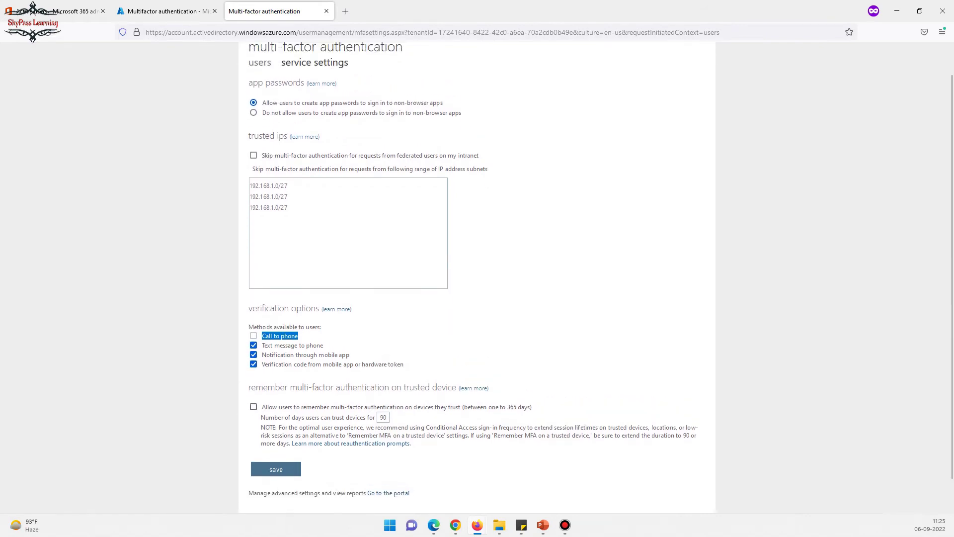
{"action": "scroll", "coordinate": [478, 273], "scroll_direction": "down", "scroll_amount": 1}
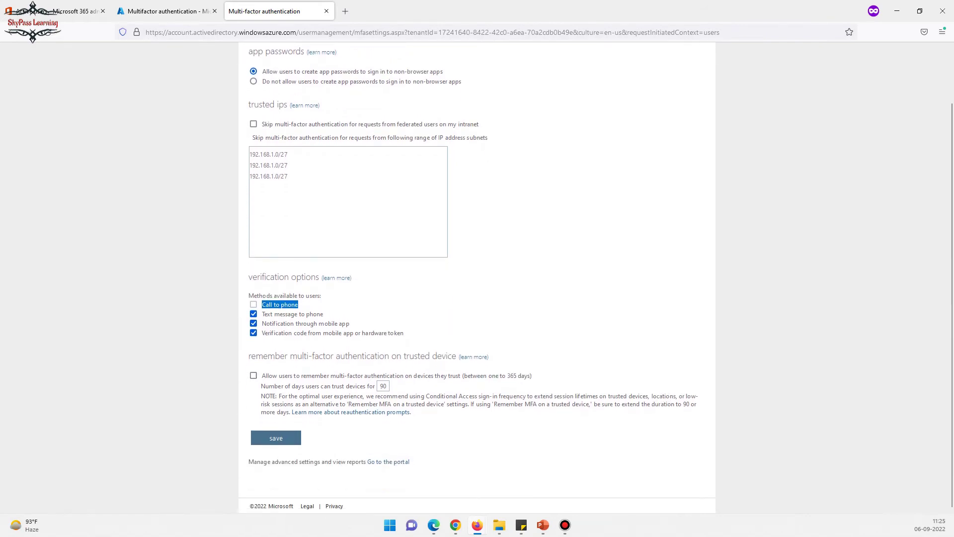
{"action": "scroll", "coordinate": [478, 273], "scroll_direction": "up", "scroll_amount": 1}
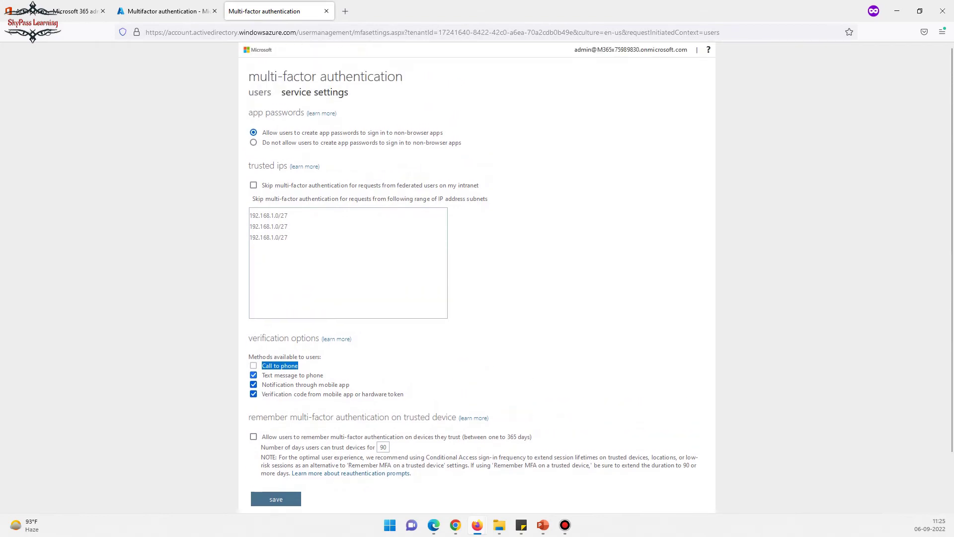
{"action": "scroll", "coordinate": [477, 273], "scroll_direction": "down", "scroll_amount": 1}
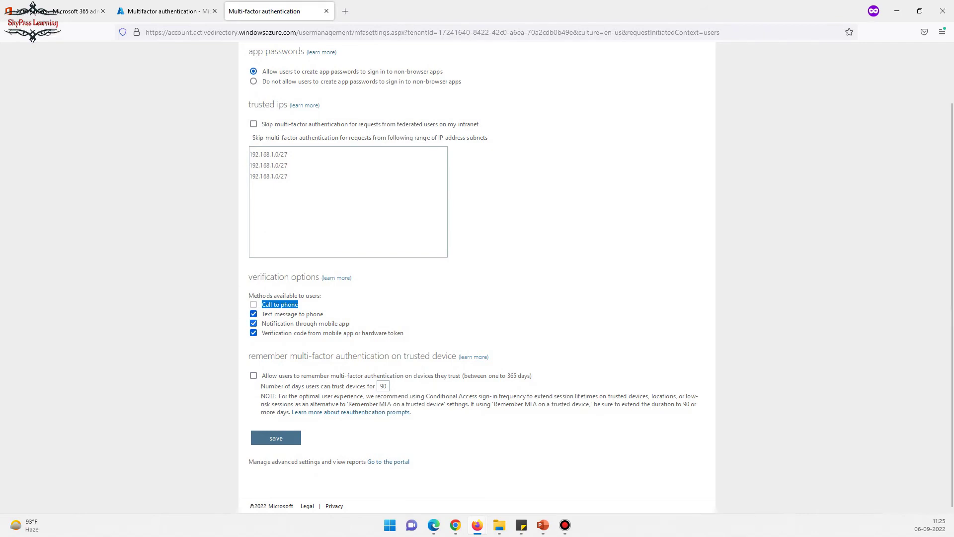
{"action": "scroll", "coordinate": [476, 278], "scroll_direction": "up", "scroll_amount": 2}
{"action": "scroll", "coordinate": [476, 279], "scroll_direction": "down", "scroll_amount": 2}
{"action": "key", "text": "alt+Tab"}
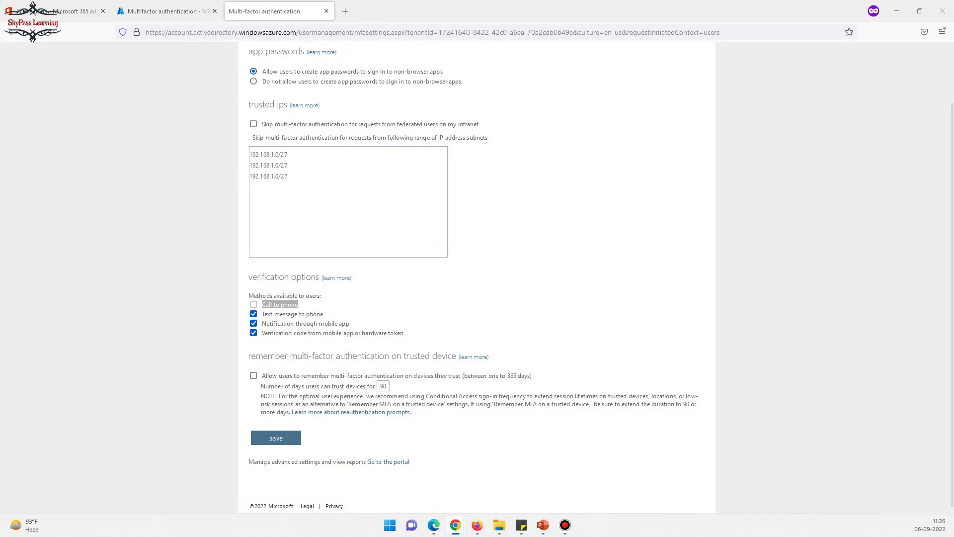
- Open the Azure portal at portal.azure.com in a new browser tab
{"action": "left_click", "coordinate": [346, 10]}
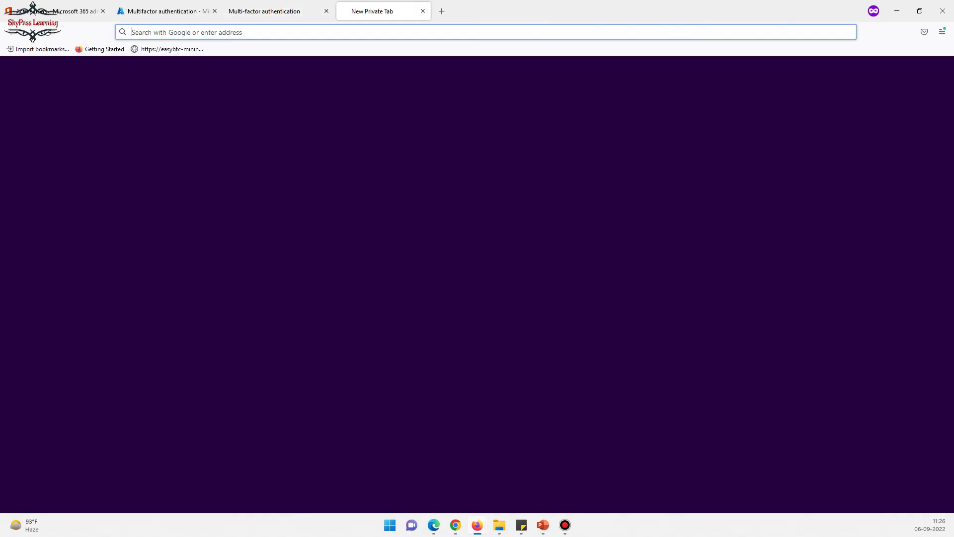
{"action": "type", "text": "port"}
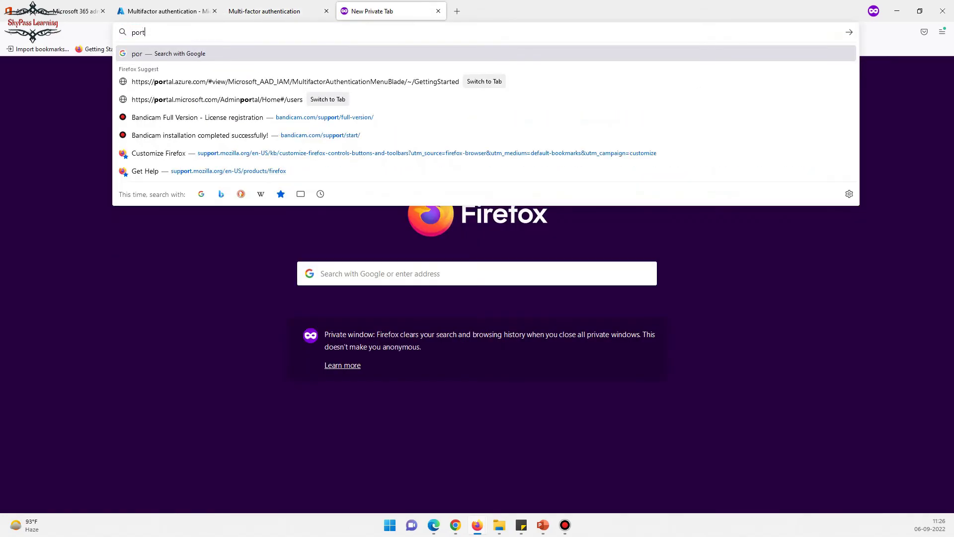
{"action": "type", "text": "a"}
{"action": "key", "text": "ctrl+shift+Tab"}
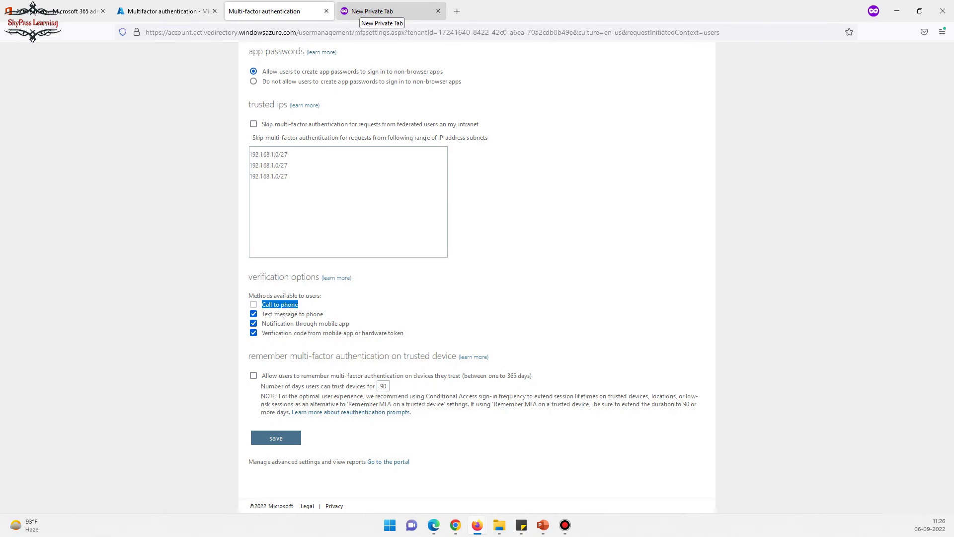
{"action": "left_click", "coordinate": [372, 11]}
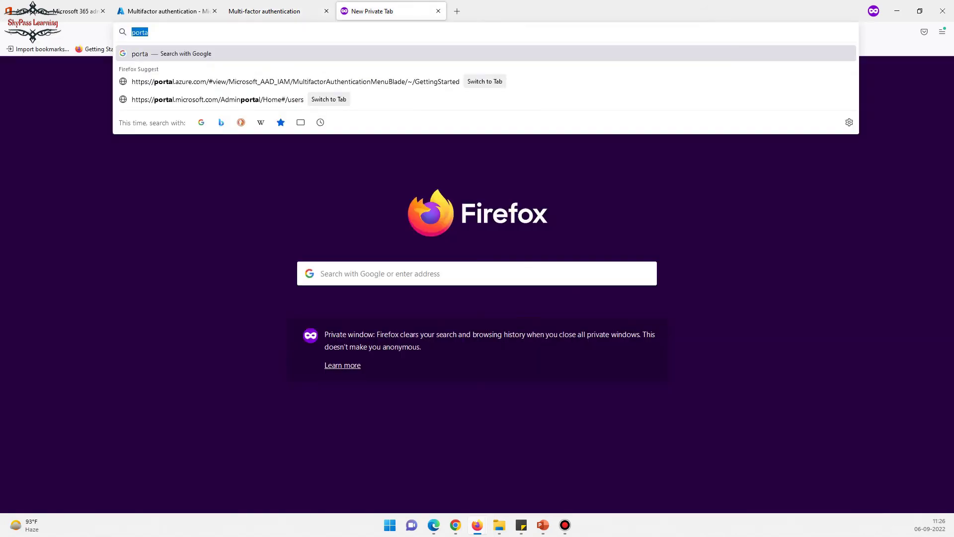
{"action": "key", "text": "Right"}
{"action": "type", "text": "l.azure.com"}
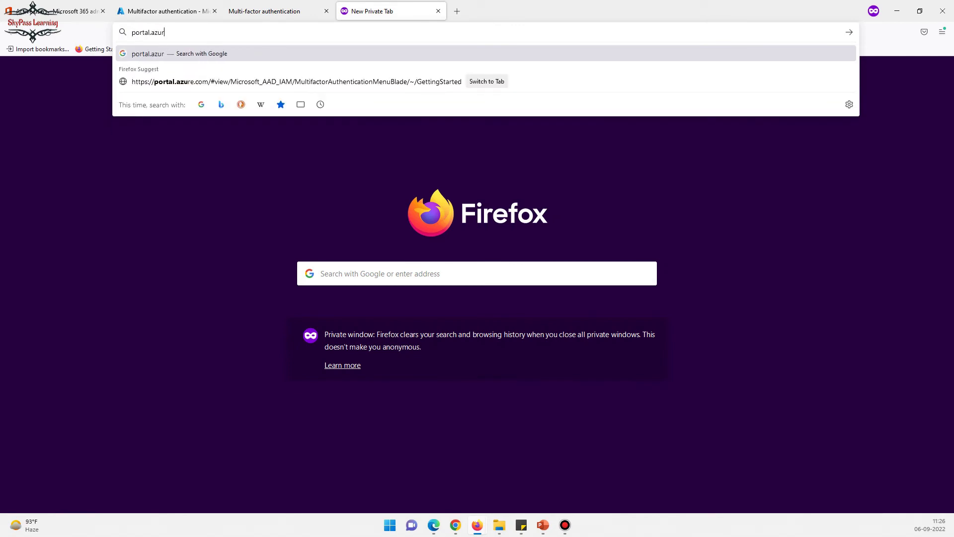
{"action": "key", "text": "Return"}
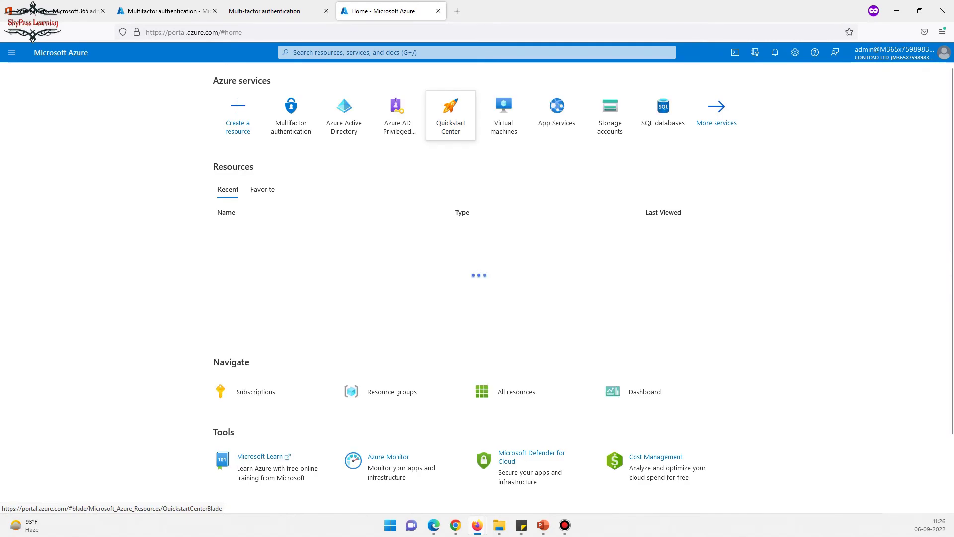
- Open the Conditional Access policies page in the security section of Azure Active Directory
{"action": "mouse_move", "coordinate": [462, 127]}
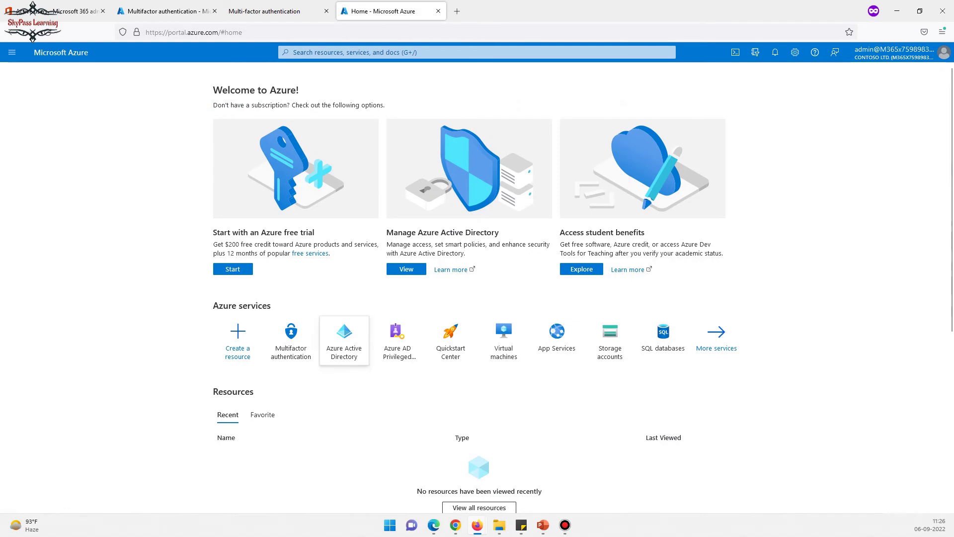
{"action": "left_click", "coordinate": [344, 339]}
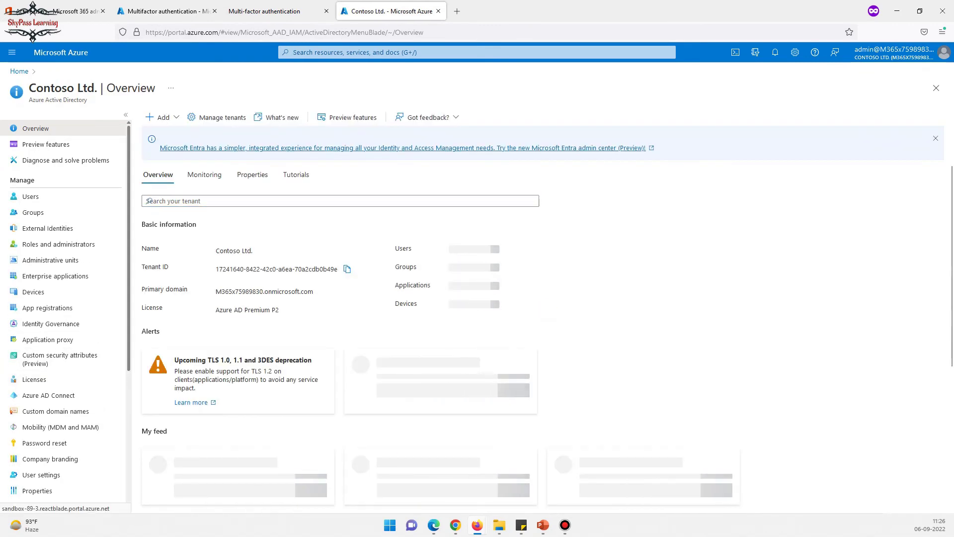
{"action": "scroll", "coordinate": [65, 313], "scroll_direction": "down", "scroll_amount": 2}
{"action": "scroll", "coordinate": [49, 369], "scroll_direction": "down", "scroll_amount": 3}
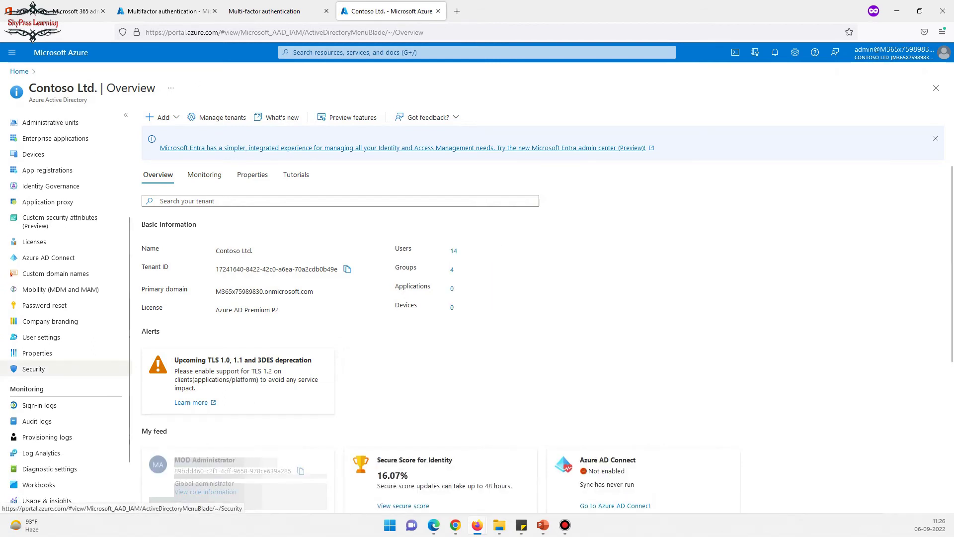
{"action": "left_click", "coordinate": [74, 369]}
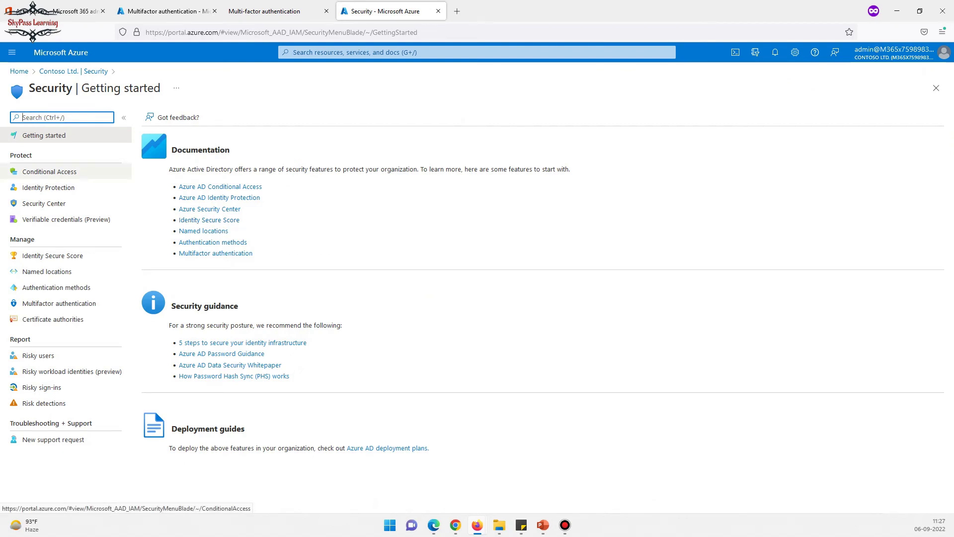
{"action": "left_click", "coordinate": [49, 171]}
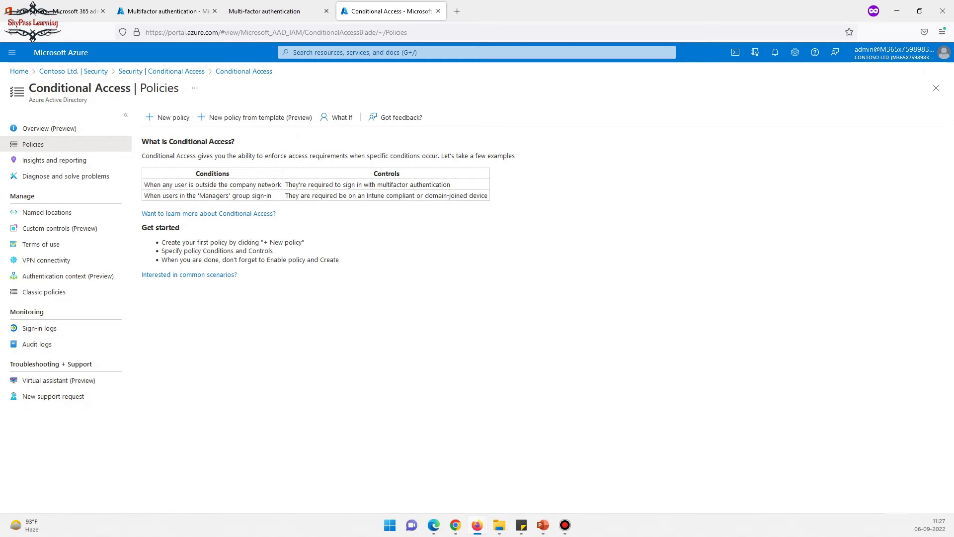
- Examine the recommended templates for creating a Conditional Access policy, and return to the policies page
{"action": "left_click", "coordinate": [254, 117]}
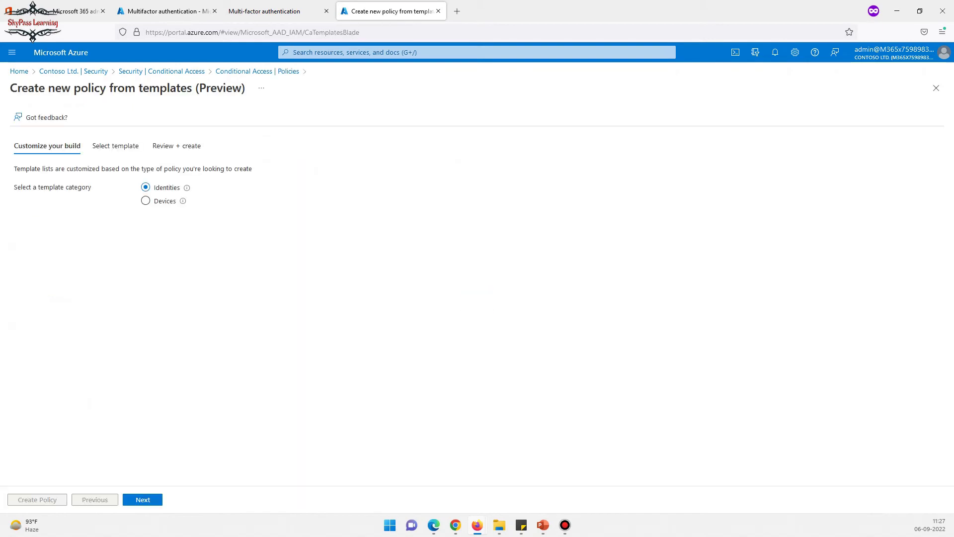
{"action": "left_click", "coordinate": [115, 146]}
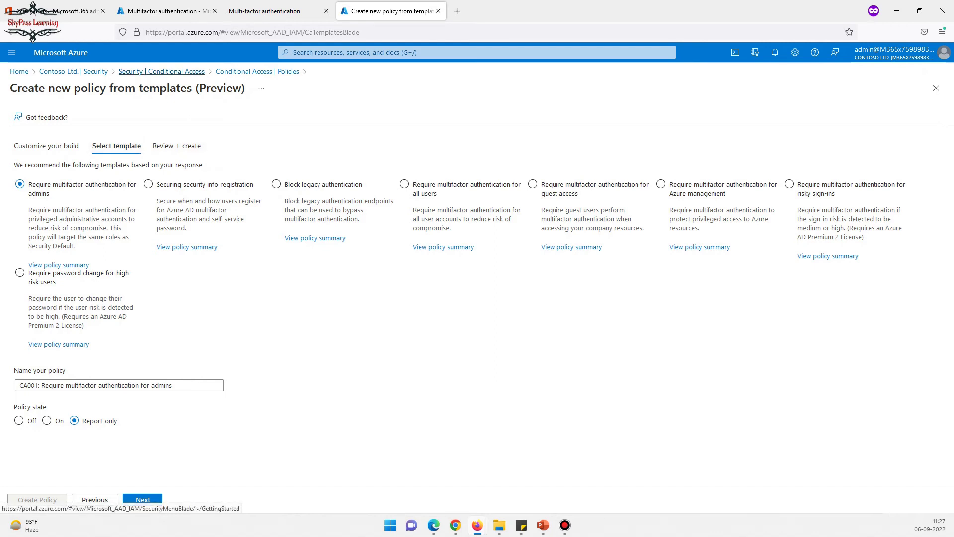
{"action": "left_click", "coordinate": [162, 71]}
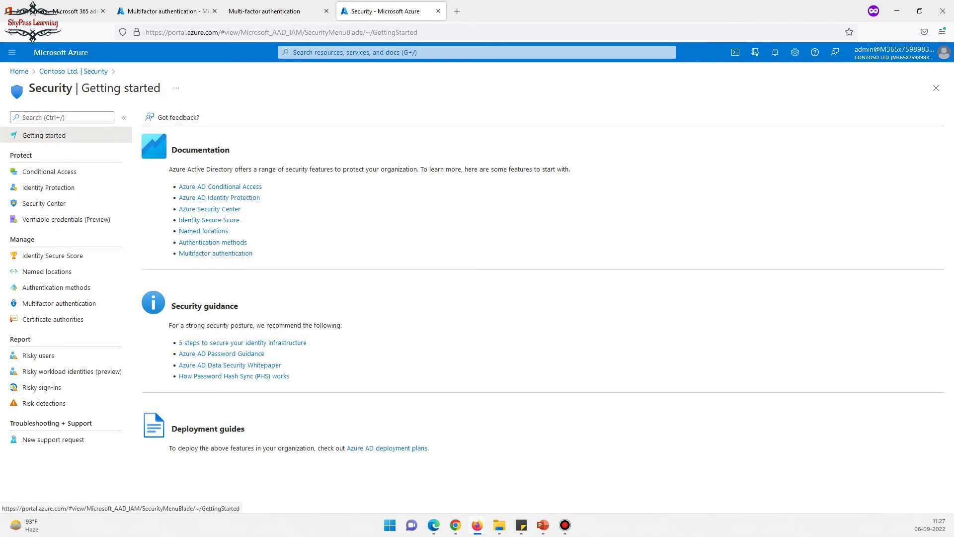
{"action": "left_click", "coordinate": [49, 171]}
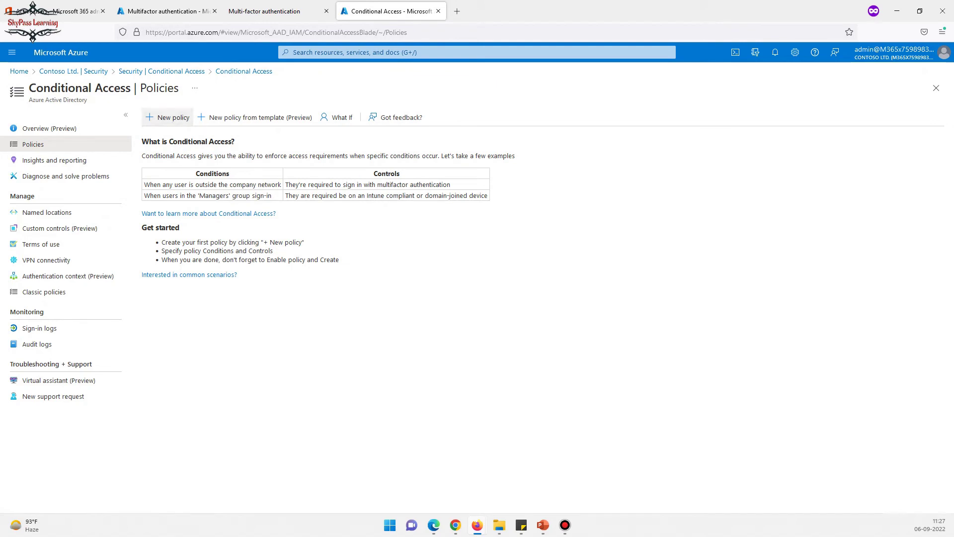
- Start a new Conditional Access policy and name it Policy_For_MFA
{"action": "left_click", "coordinate": [169, 117]}
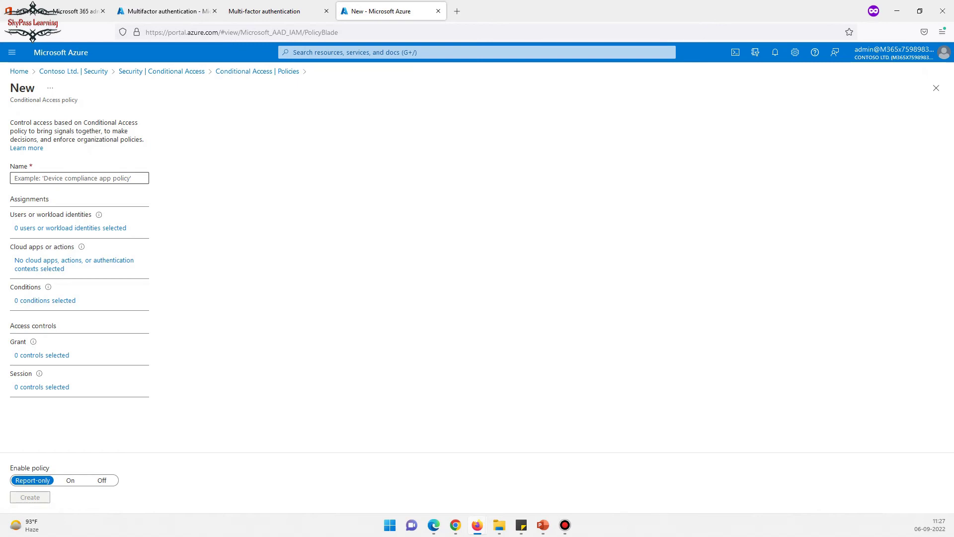
{"action": "type", "text": "Policy"}
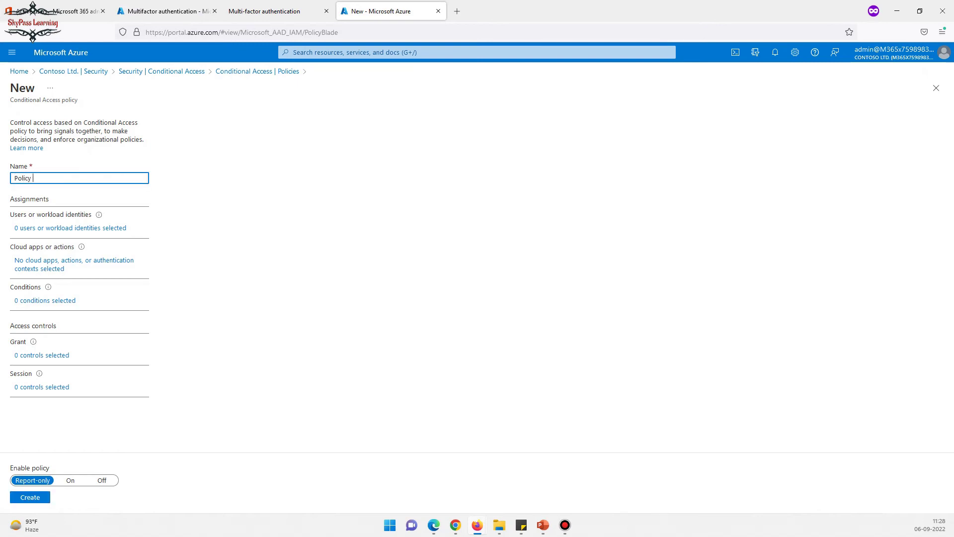
{"action": "type", "text": ")"}
{"action": "key", "text": "BackSpace"}
{"action": "type", "text": "_For _N"}
{"action": "key", "text": "BackSpace"}
{"action": "type", "text": "MBA"}
{"action": "key", "text": "BackSpace"}
- Assign the policy to specific users and groups, including the first two listed users and the contoso marketing group
{"action": "left_click", "coordinate": [70, 228]}
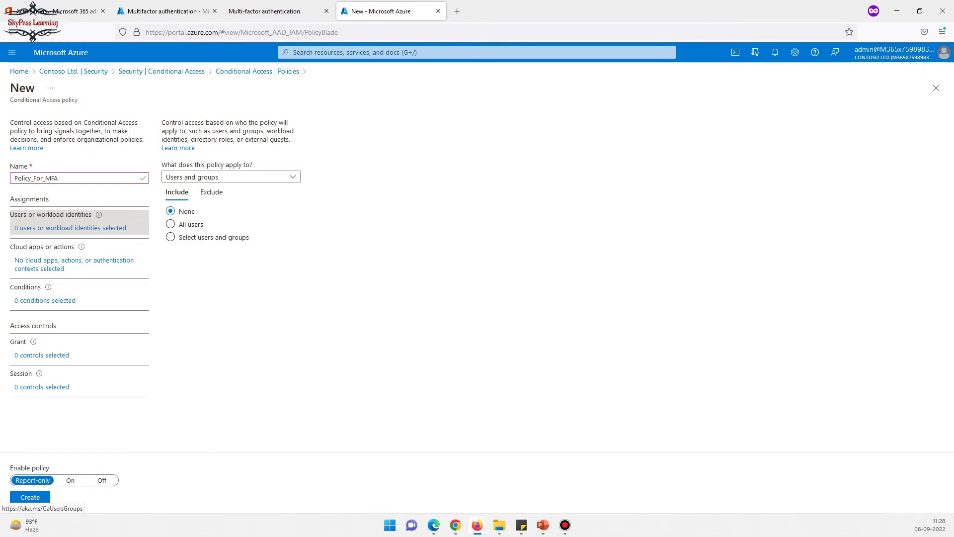
{"action": "left_click", "coordinate": [170, 224]}
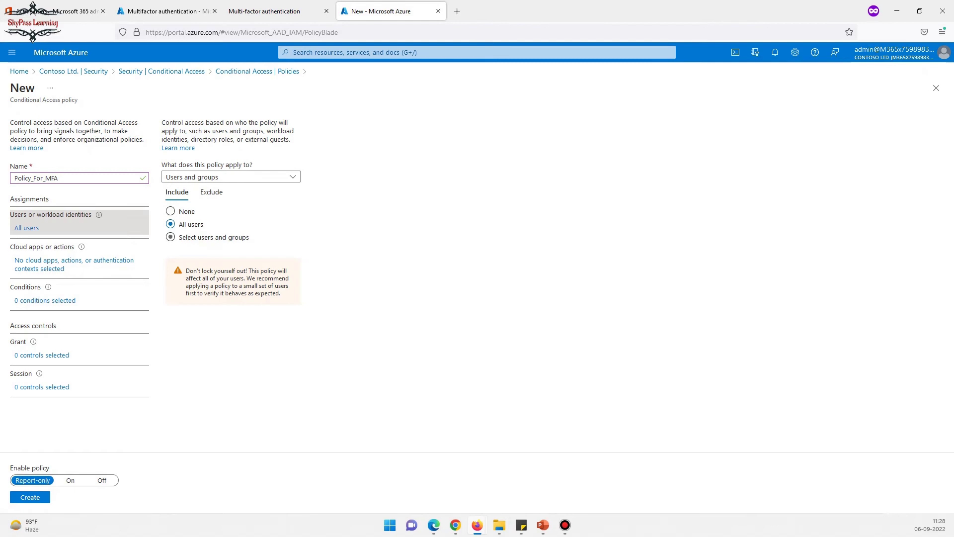
{"action": "left_click", "coordinate": [171, 237]}
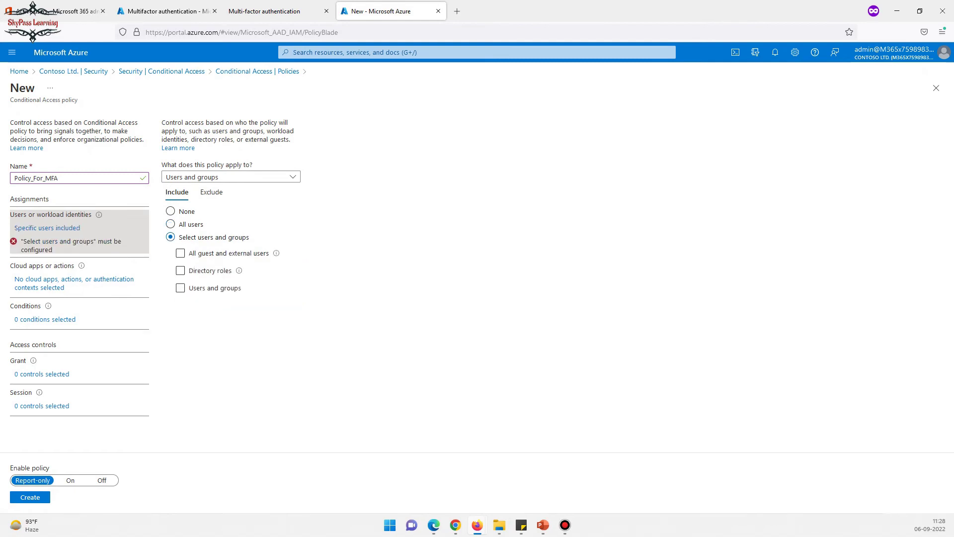
{"action": "left_click", "coordinate": [181, 288]}
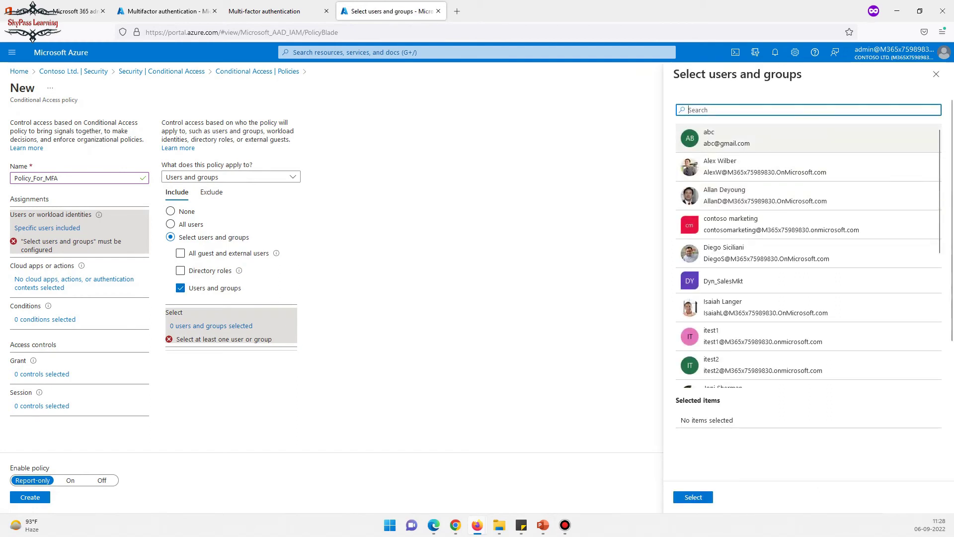
{"action": "left_click", "coordinate": [721, 160]}
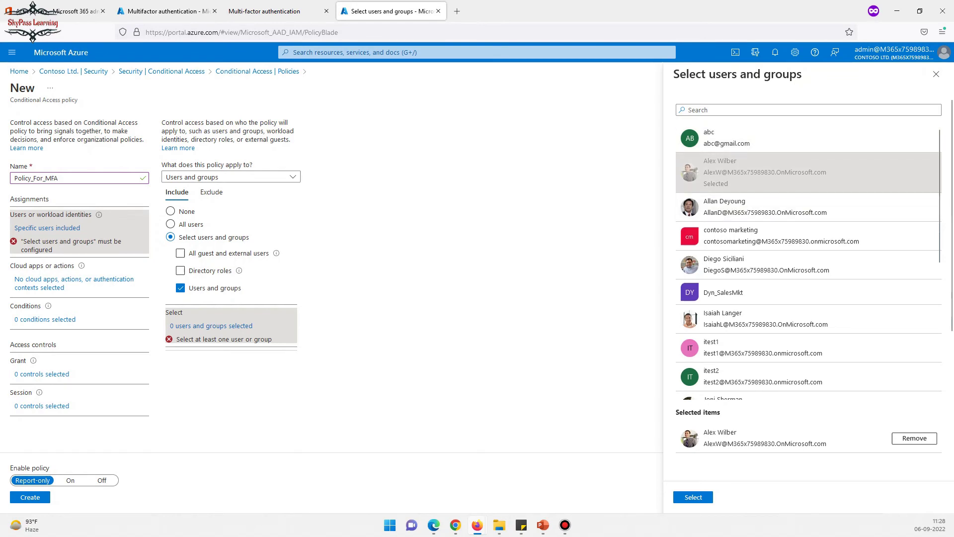
{"action": "left_click", "coordinate": [723, 204]}
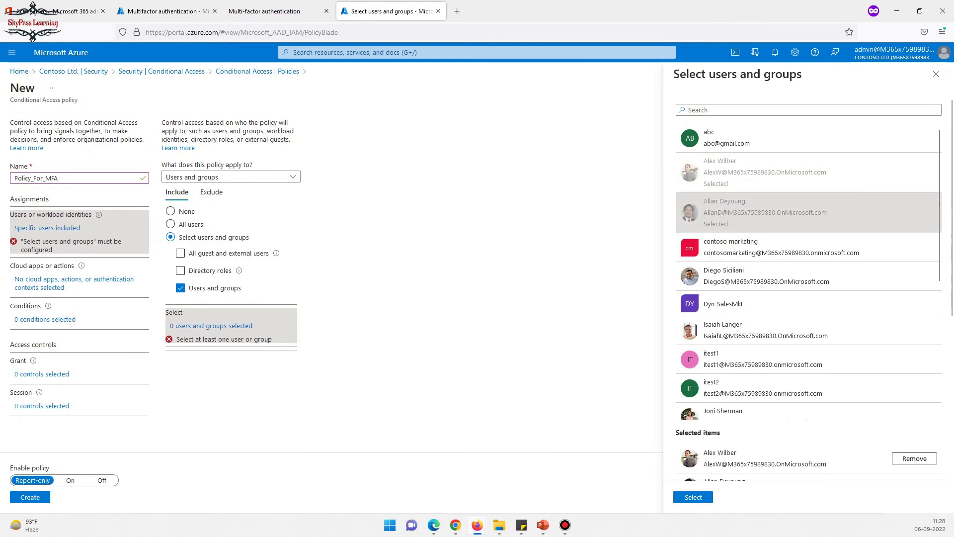
{"action": "left_click", "coordinate": [731, 247]}
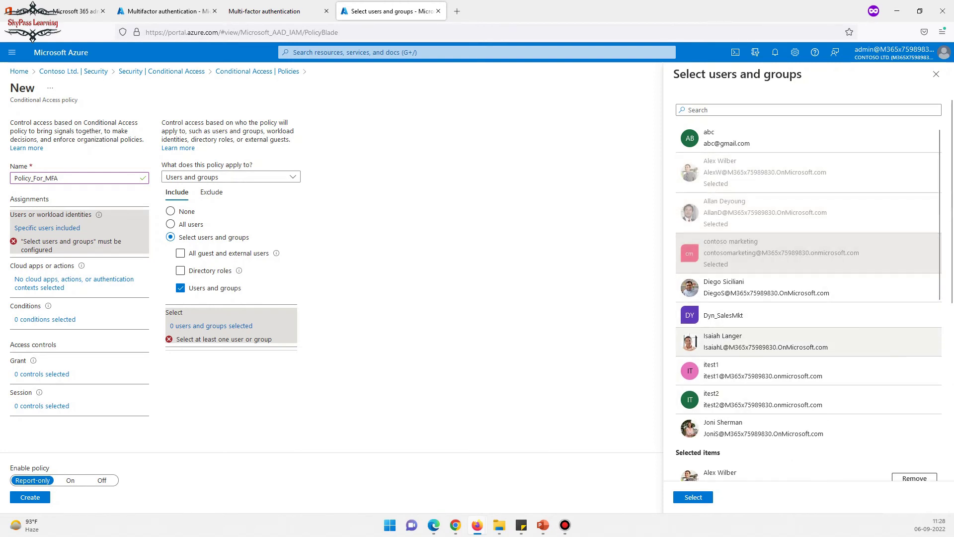
{"action": "left_click", "coordinate": [693, 497]}
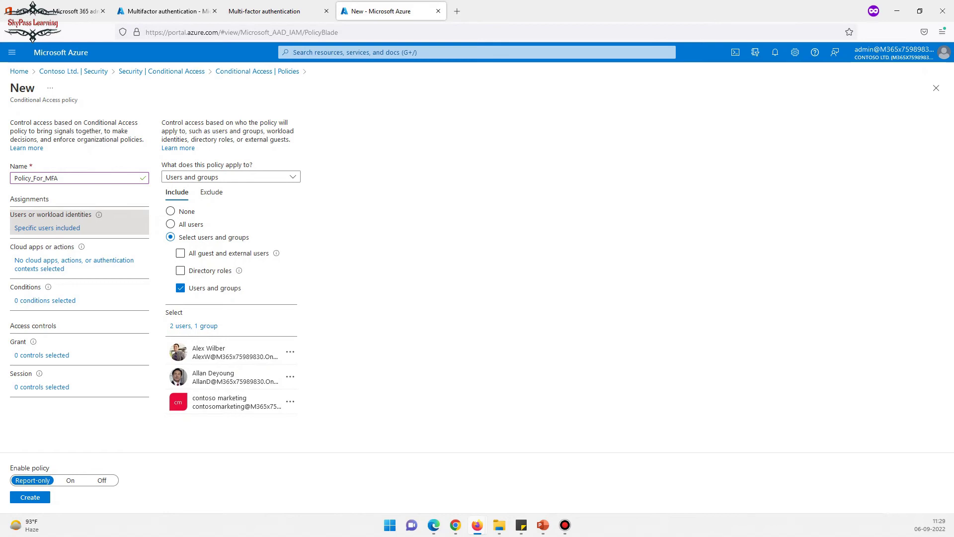
- Examine the cloud app assignment options, the list of selectable apps and the choices for what the policy applies to
{"action": "left_click", "coordinate": [74, 260]}
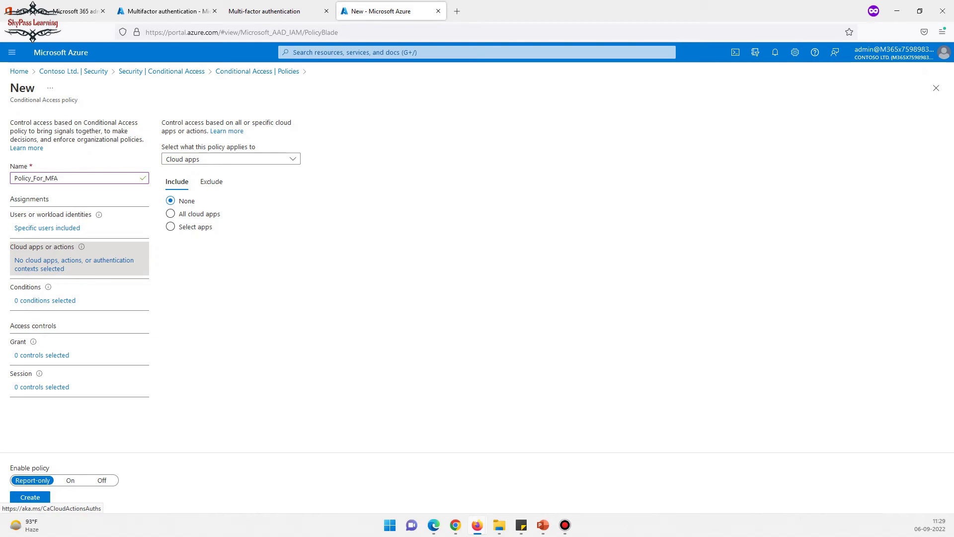
{"action": "left_click", "coordinate": [170, 214]}
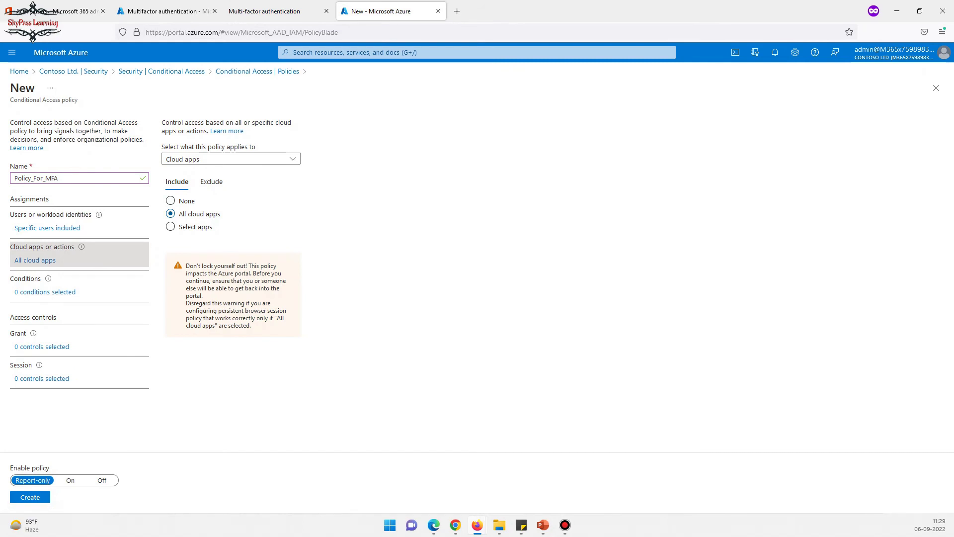
{"action": "left_click", "coordinate": [170, 226]}
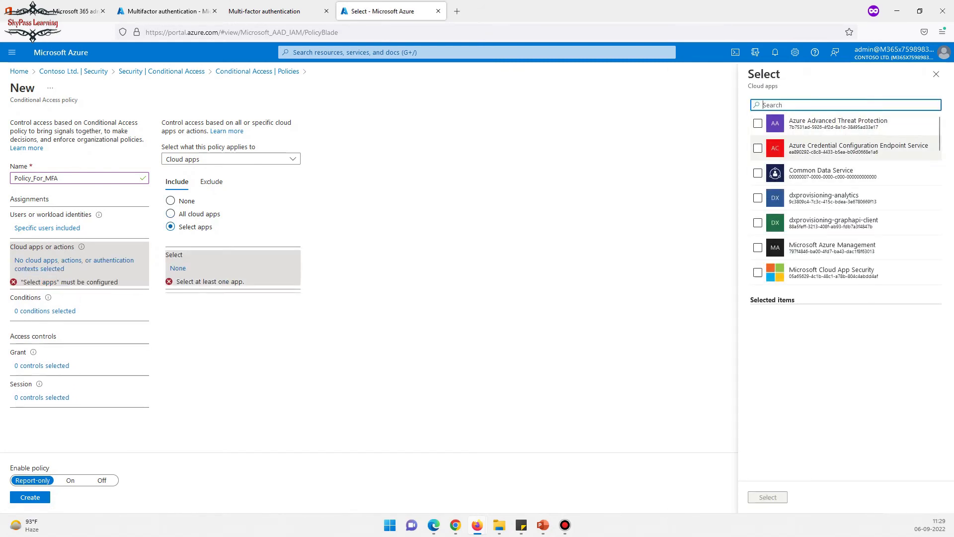
{"action": "scroll", "coordinate": [845, 199], "scroll_direction": "down", "scroll_amount": 6}
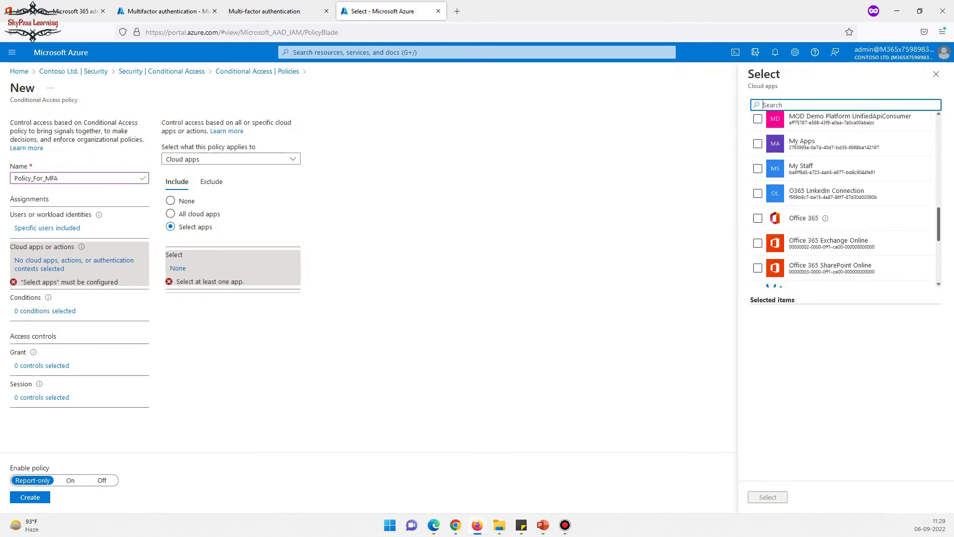
{"action": "scroll", "coordinate": [845, 199], "scroll_direction": "down", "scroll_amount": 3}
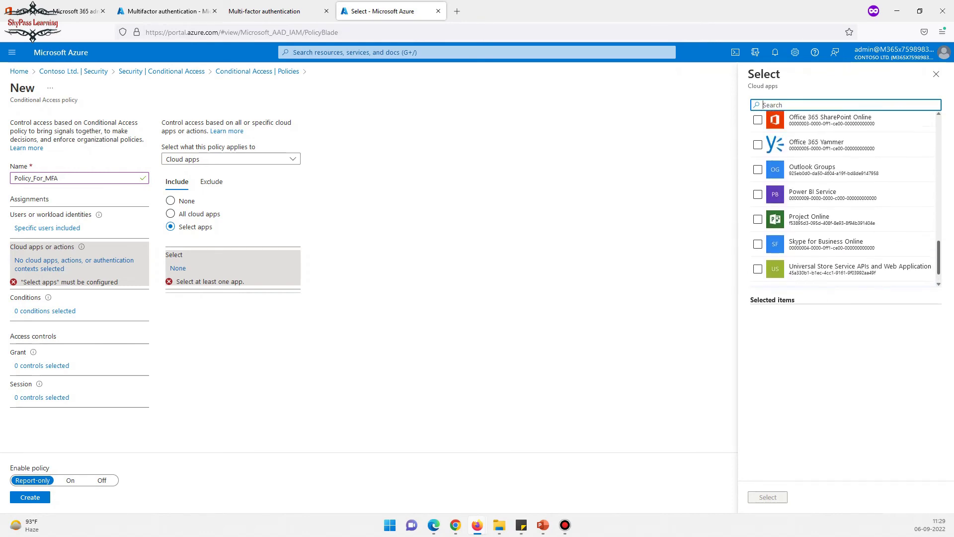
{"action": "scroll", "coordinate": [846, 139], "scroll_direction": "up", "scroll_amount": 9}
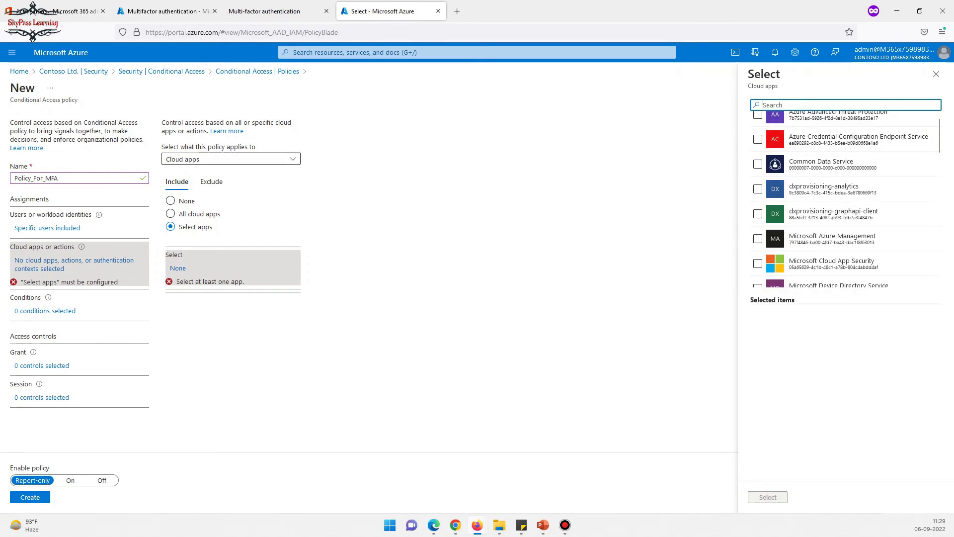
{"action": "left_click", "coordinate": [171, 214]}
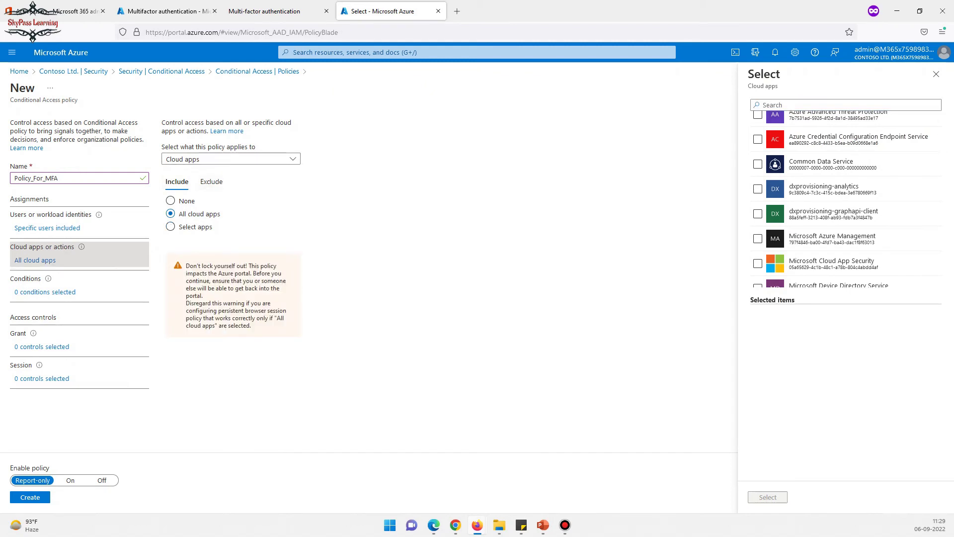
{"action": "left_click", "coordinate": [292, 158]}
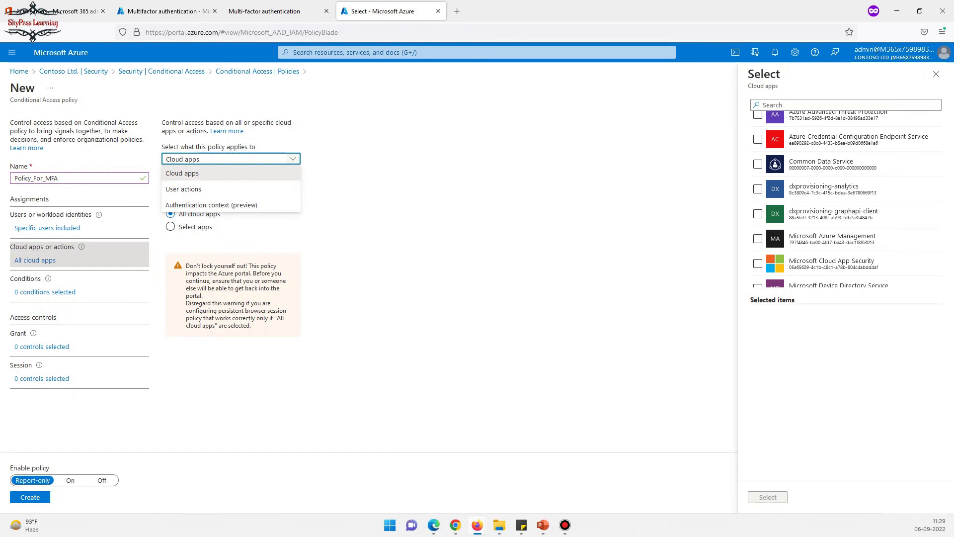
{"action": "left_click", "coordinate": [293, 158]}
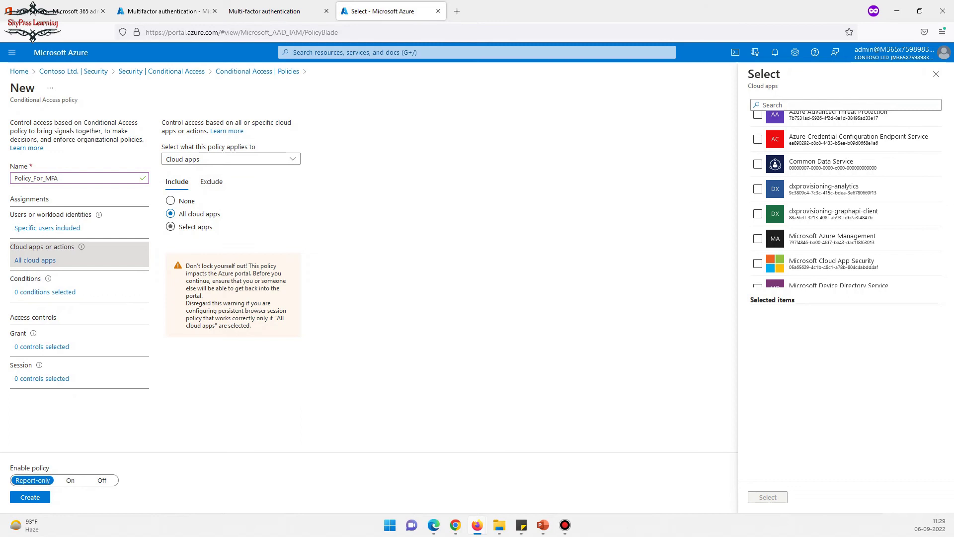
- Limit the policy to selected apps, searching for "office" and including Office 365
{"action": "left_click", "coordinate": [170, 227]}
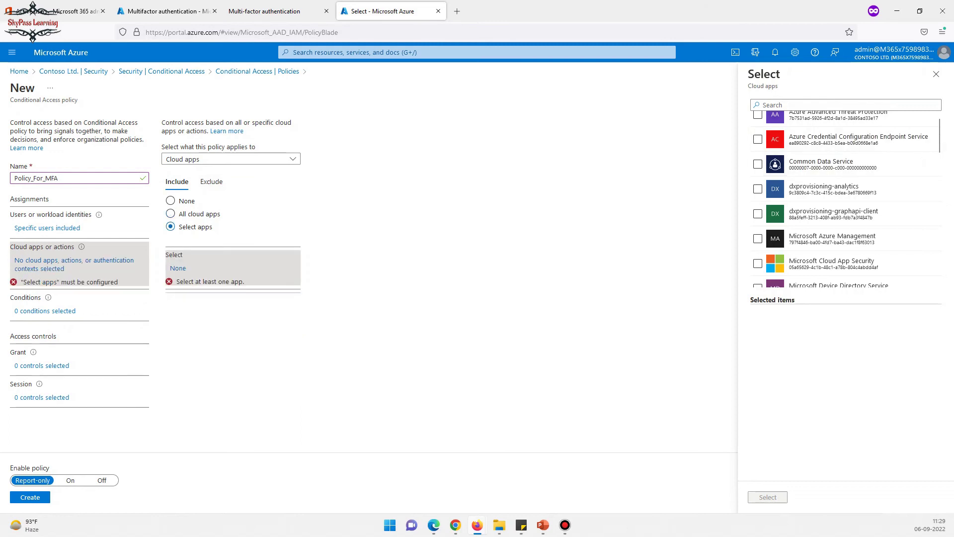
{"action": "left_click", "coordinate": [845, 105]}
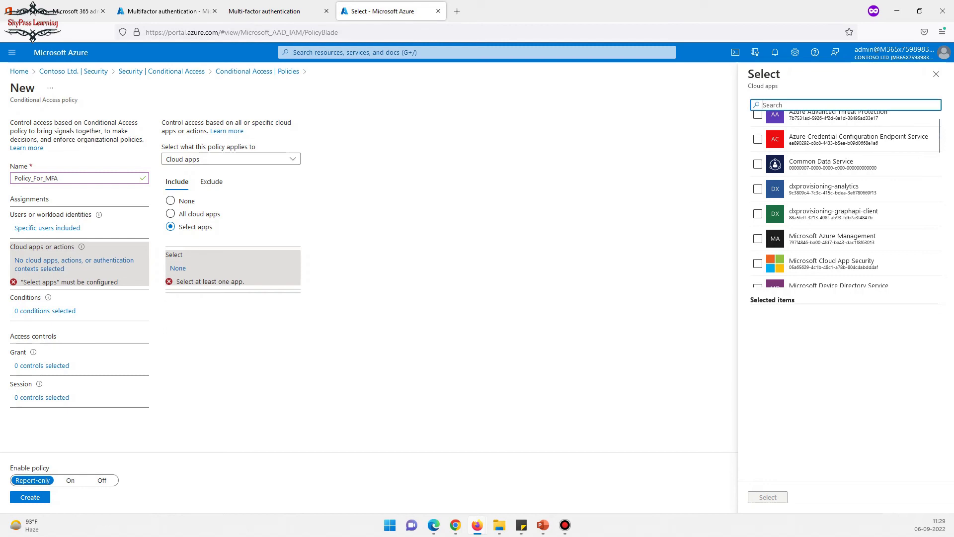
{"action": "type", "text": "offi"}
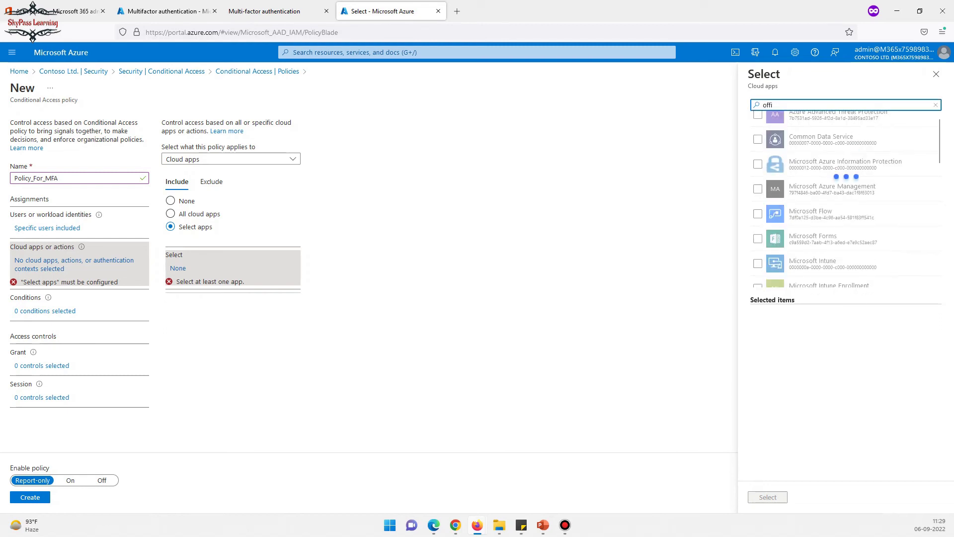
{"action": "type", "text": "ce"}
{"action": "left_click", "coordinate": [804, 123]}
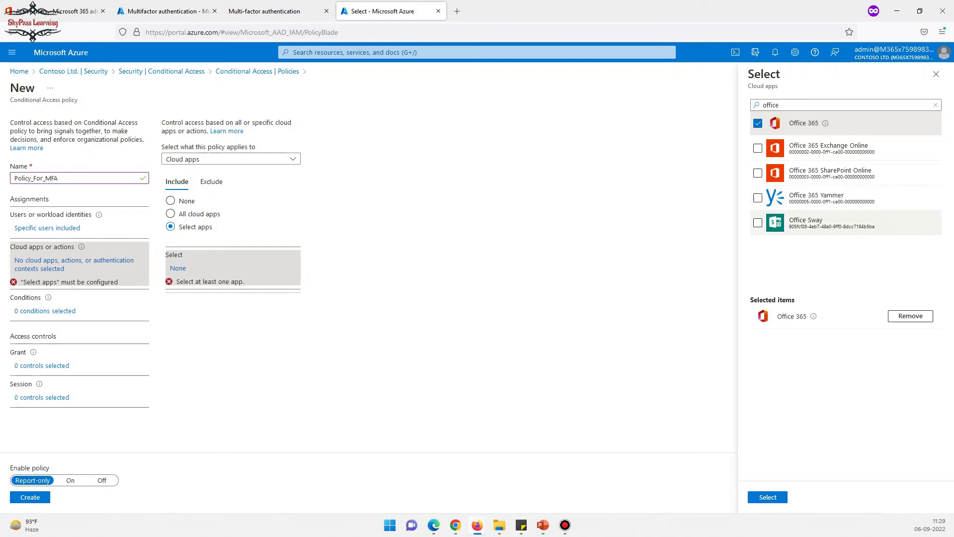
{"action": "left_click", "coordinate": [768, 497]}
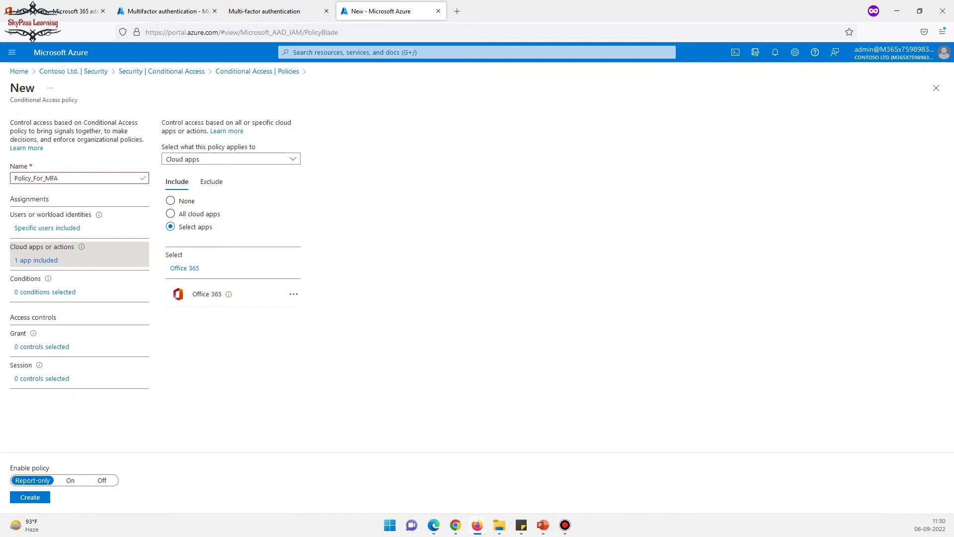
- Review the policy's risk, device platform and client app conditions, and configure the Locations condition to include any location
{"action": "left_click", "coordinate": [48, 292]}
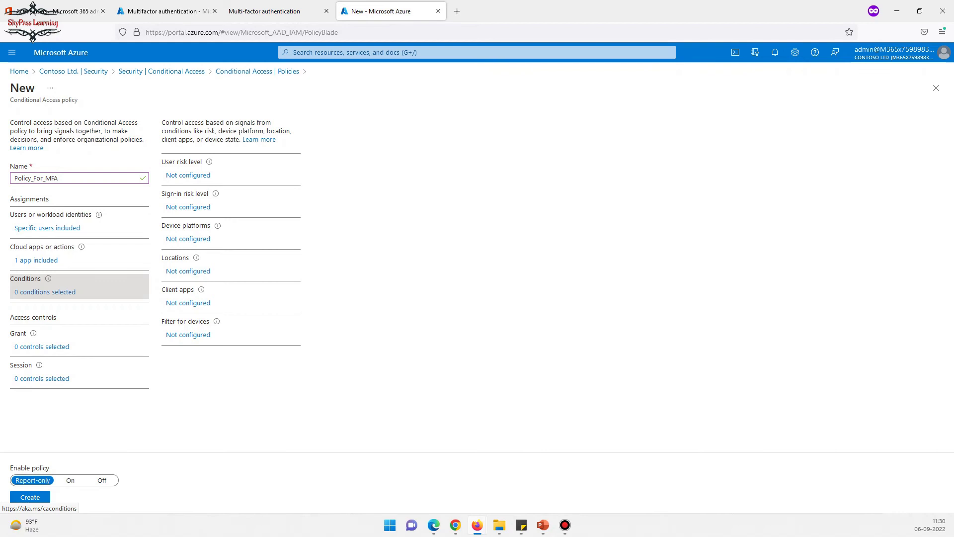
{"action": "left_click", "coordinate": [188, 175]}
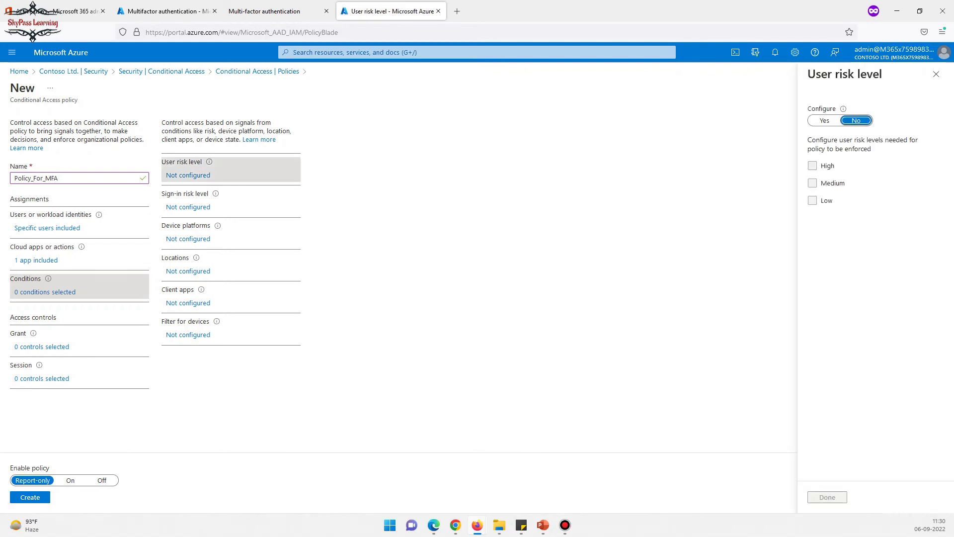
{"action": "left_click", "coordinate": [188, 207]}
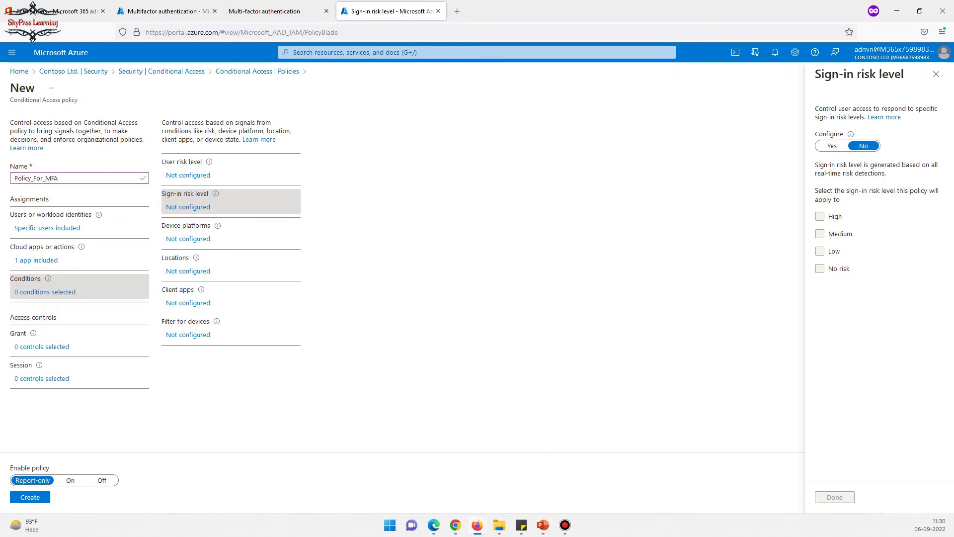
{"action": "left_click", "coordinate": [188, 239]}
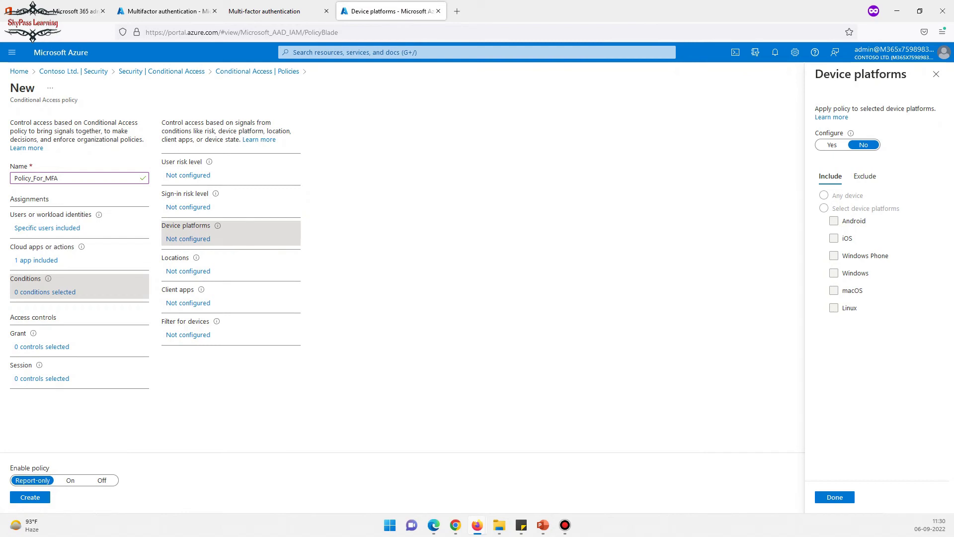
{"action": "left_click", "coordinate": [188, 271]}
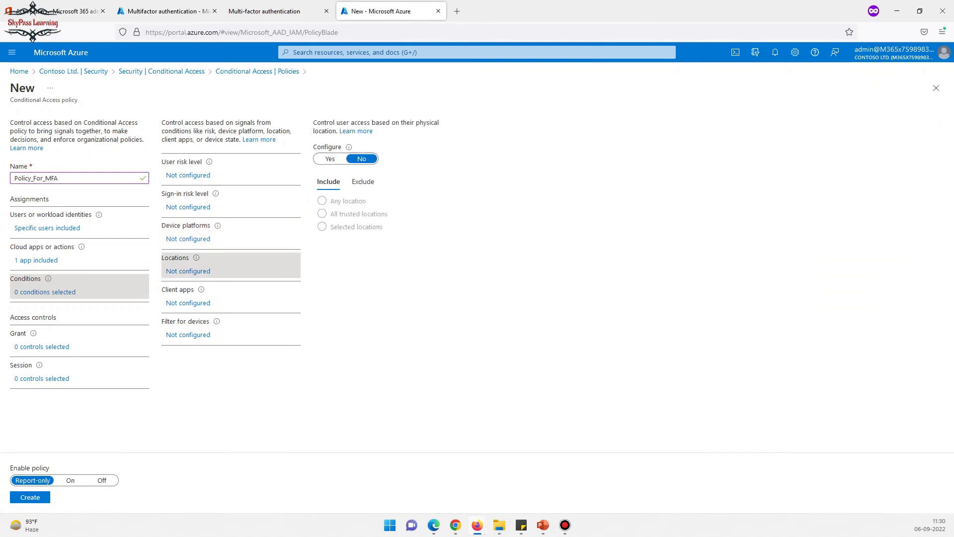
{"action": "left_click", "coordinate": [330, 159]}
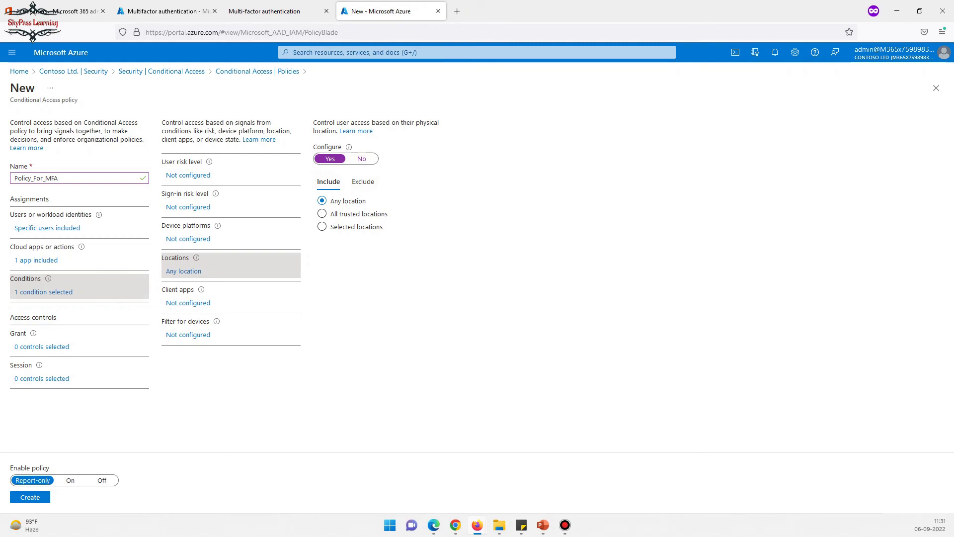
{"action": "left_click", "coordinate": [364, 181]}
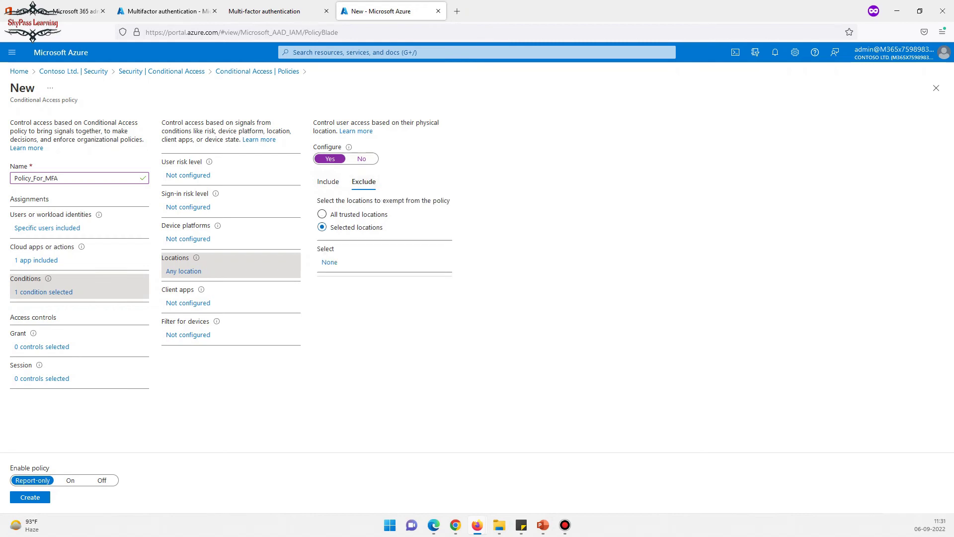
{"action": "left_click", "coordinate": [328, 181]}
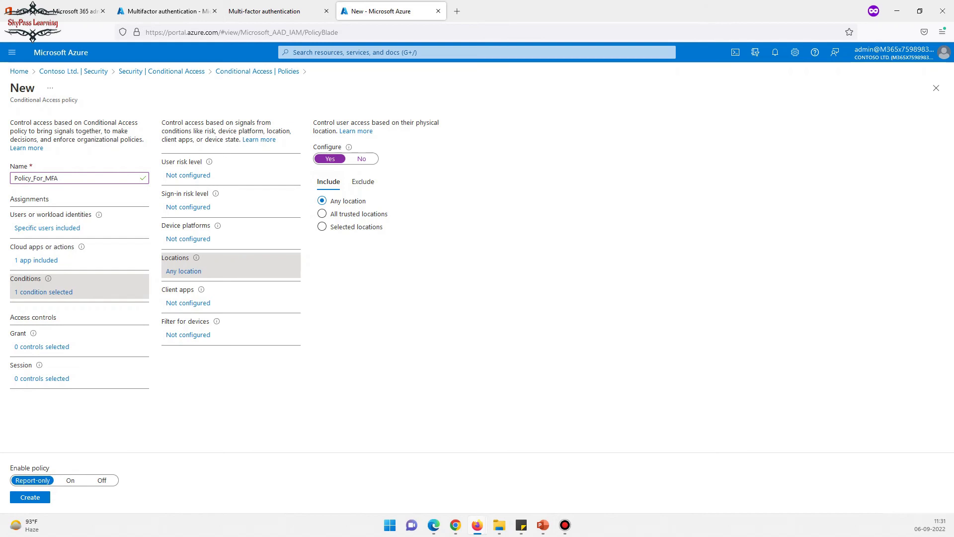
{"action": "left_click", "coordinate": [187, 303]}
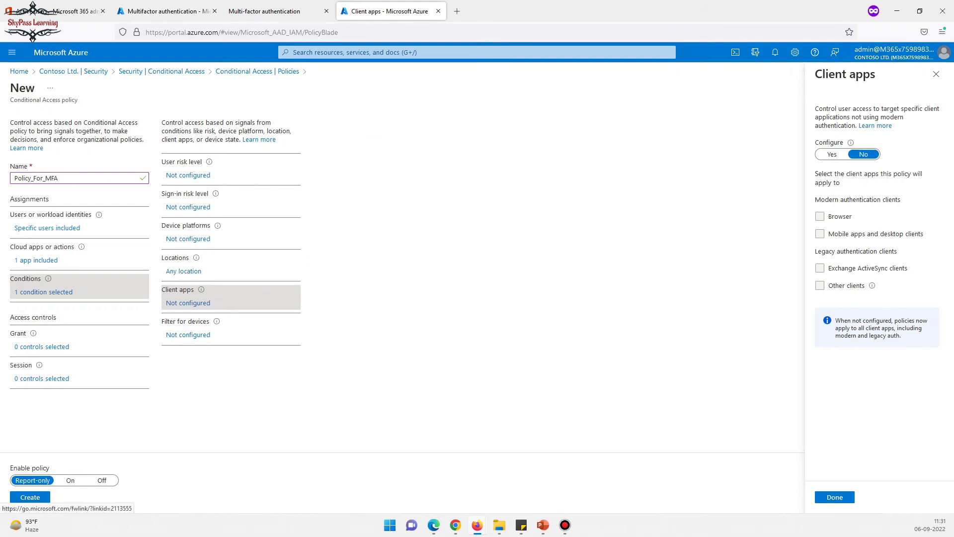
- Set the grant control to allow access with multifactor authentication required, and reopen the grant settings for review
{"action": "left_click", "coordinate": [44, 347]}
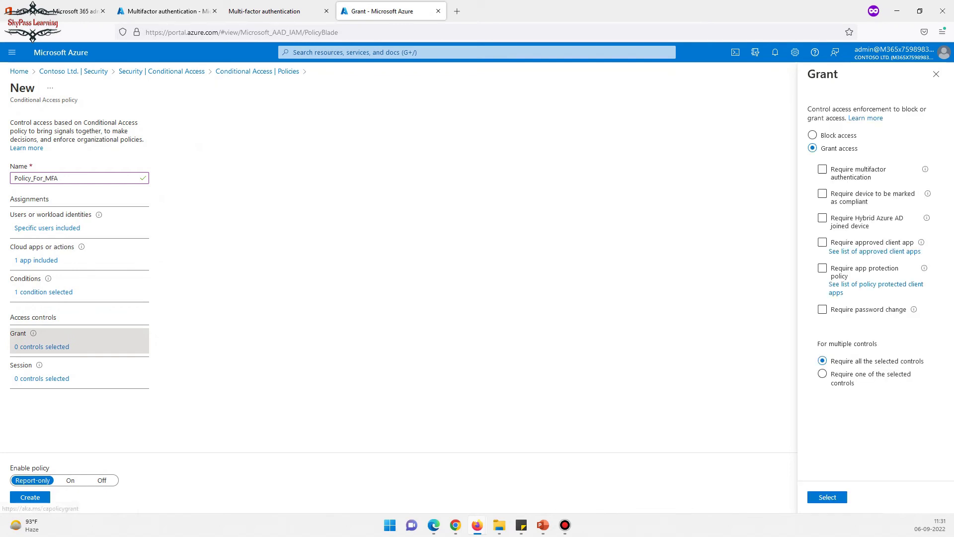
{"action": "left_click", "coordinate": [822, 169]}
{"action": "left_click", "coordinate": [822, 169]}
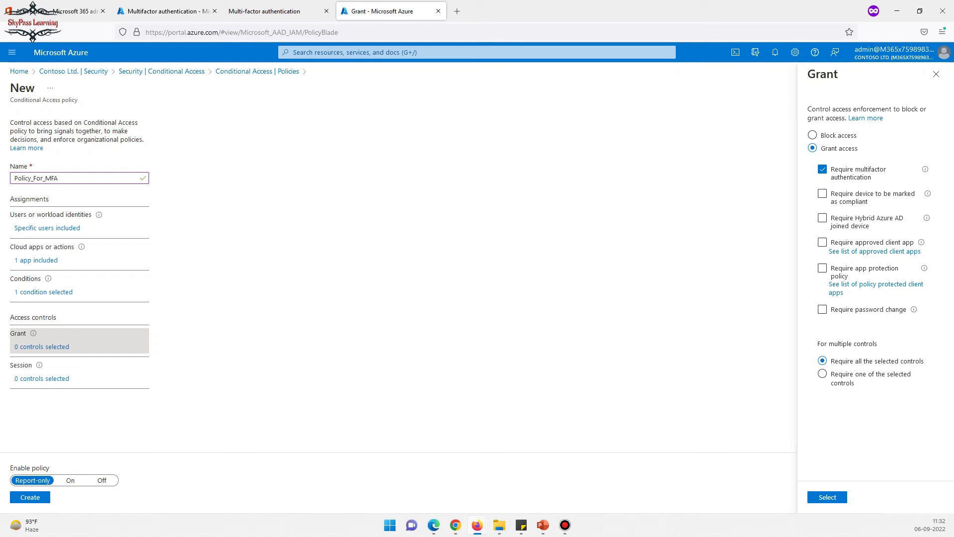
{"action": "left_click", "coordinate": [828, 497]}
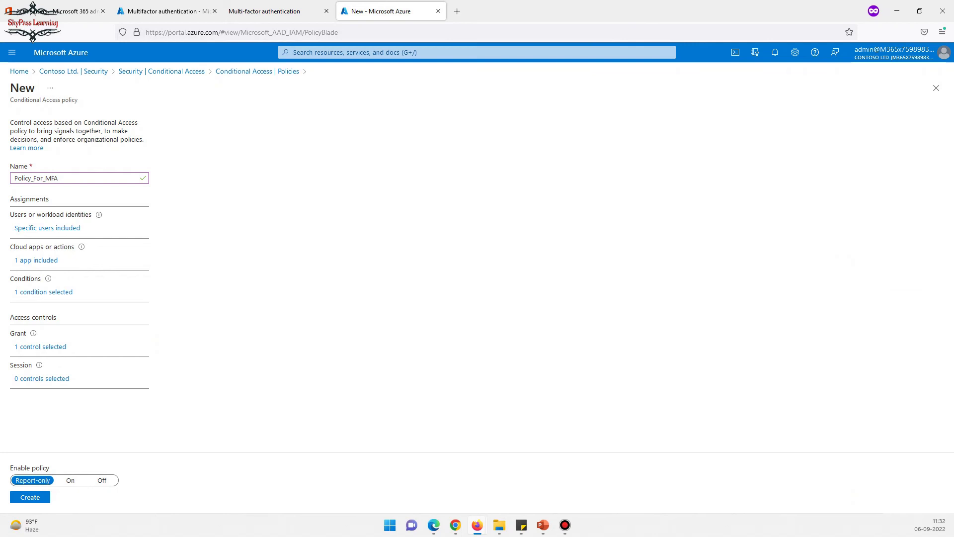
{"action": "left_click", "coordinate": [43, 346]}
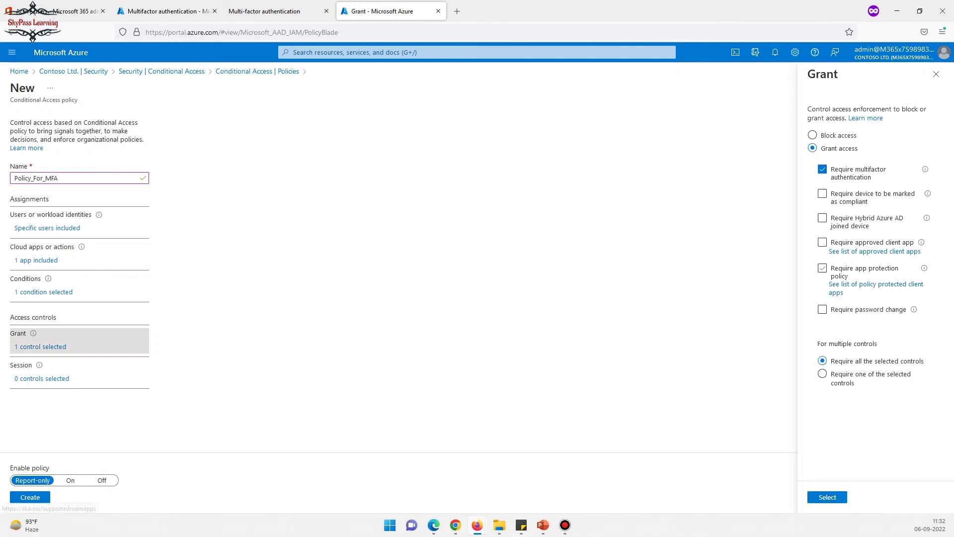
- Confirm the grant settings, switch the policy's enable state to On, and create the policy
{"action": "left_click", "coordinate": [828, 497]}
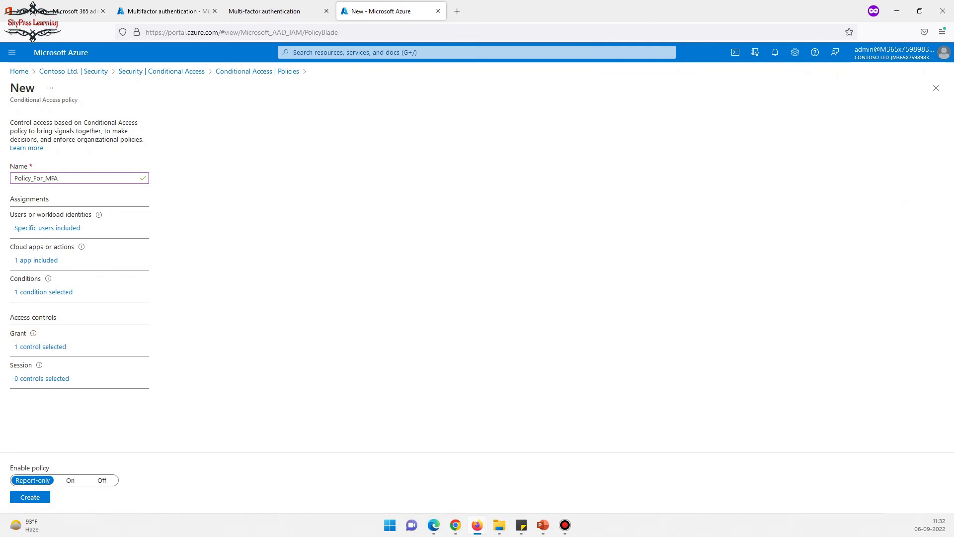
{"action": "left_click_drag", "start_coordinate": [10, 468], "coordinate": [50, 468]}
{"action": "left_click", "coordinate": [70, 480]}
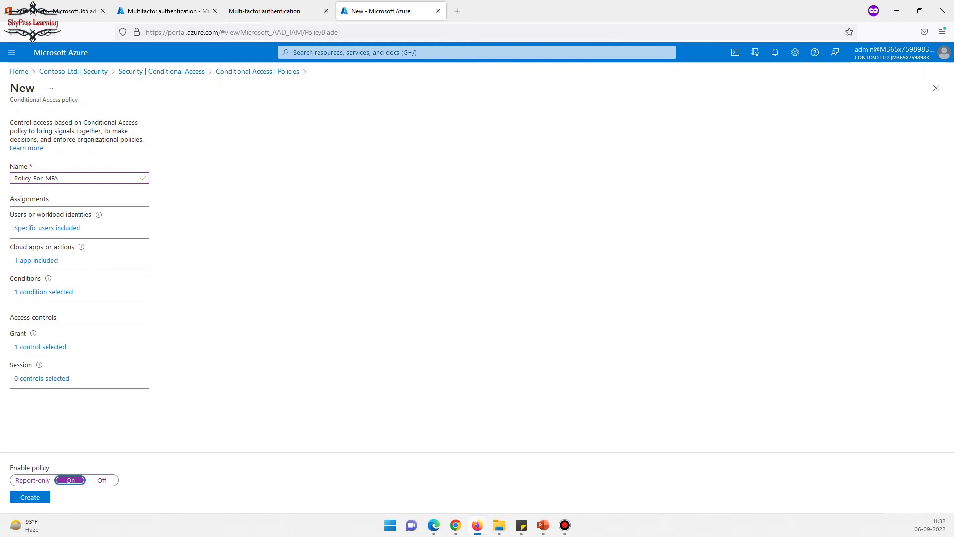
{"action": "left_click", "coordinate": [30, 497]}
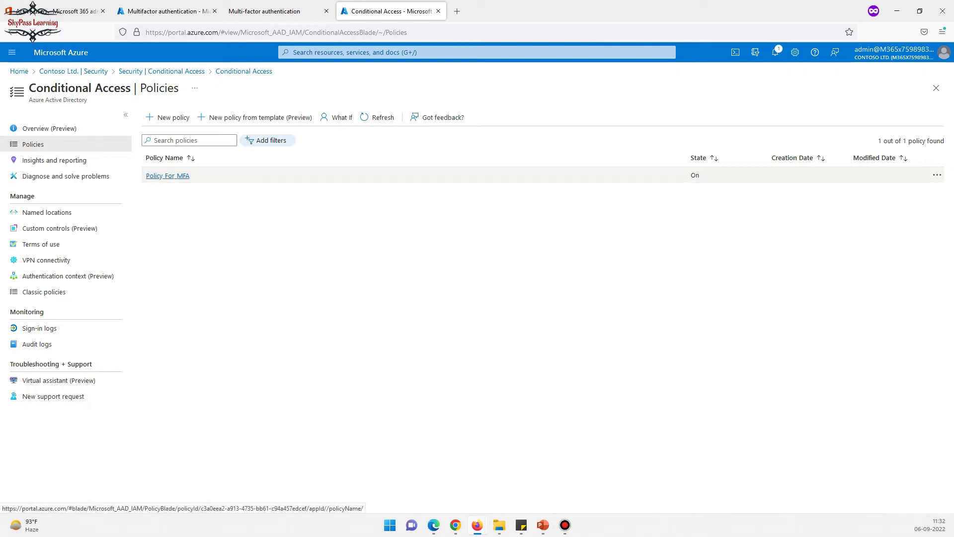
- Review Policy_For_MFA and its included users and groups, and return to the Conditional Access policies list
{"action": "left_click", "coordinate": [167, 176]}
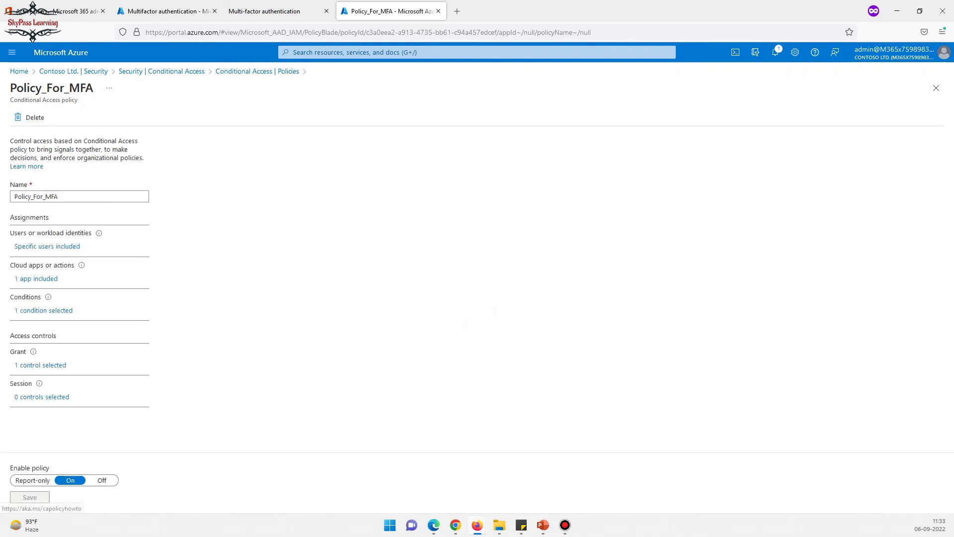
{"action": "left_click", "coordinate": [257, 71]}
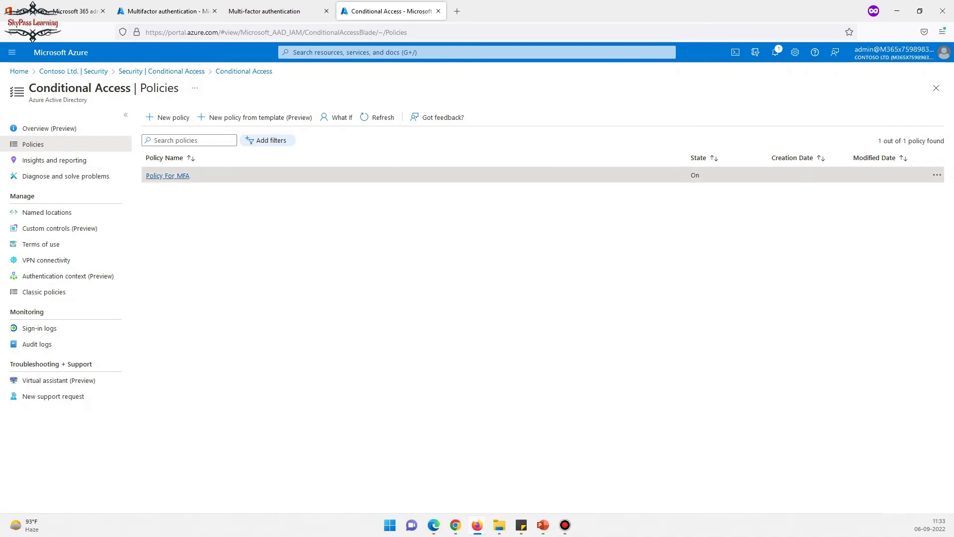
{"action": "left_click", "coordinate": [168, 175]}
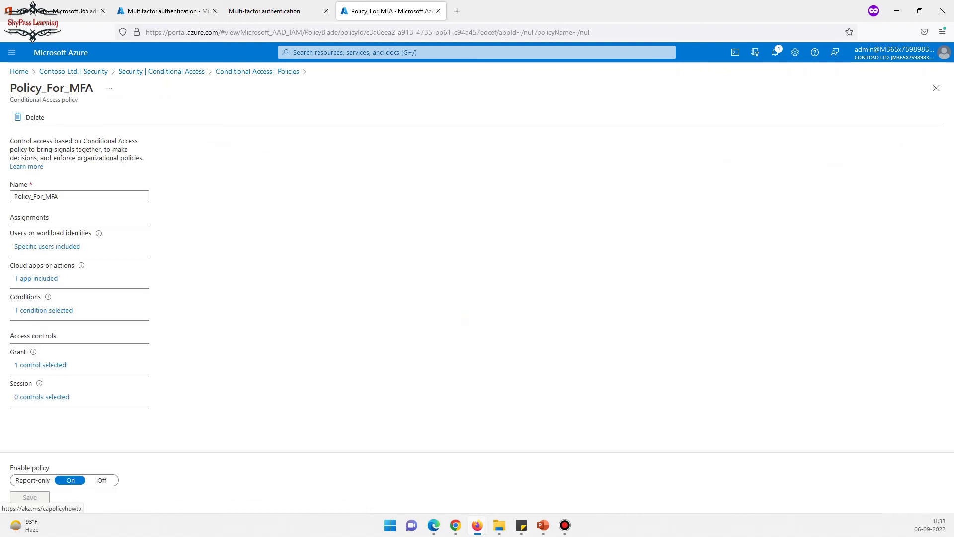
{"action": "left_click", "coordinate": [47, 247]}
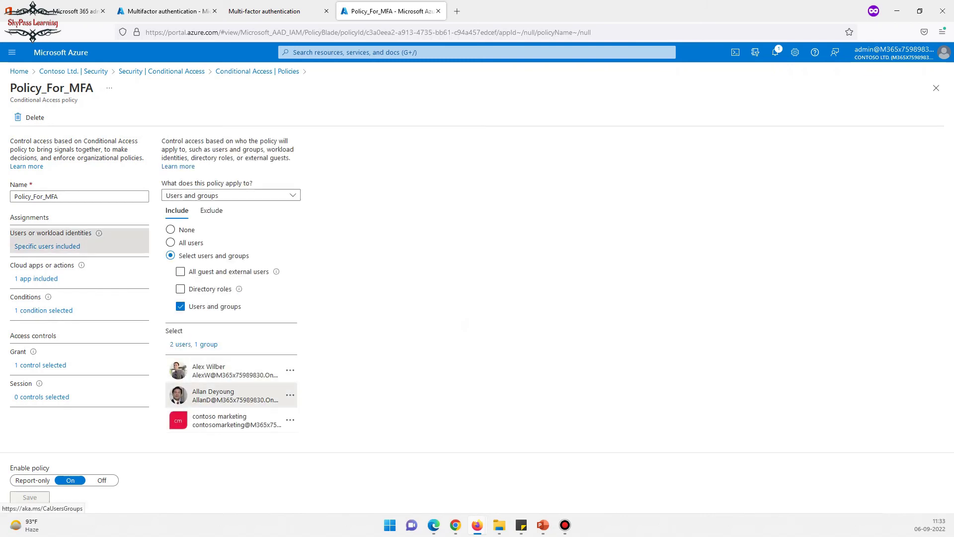
{"action": "left_click_drag", "start_coordinate": [193, 392], "coordinate": [242, 400]}
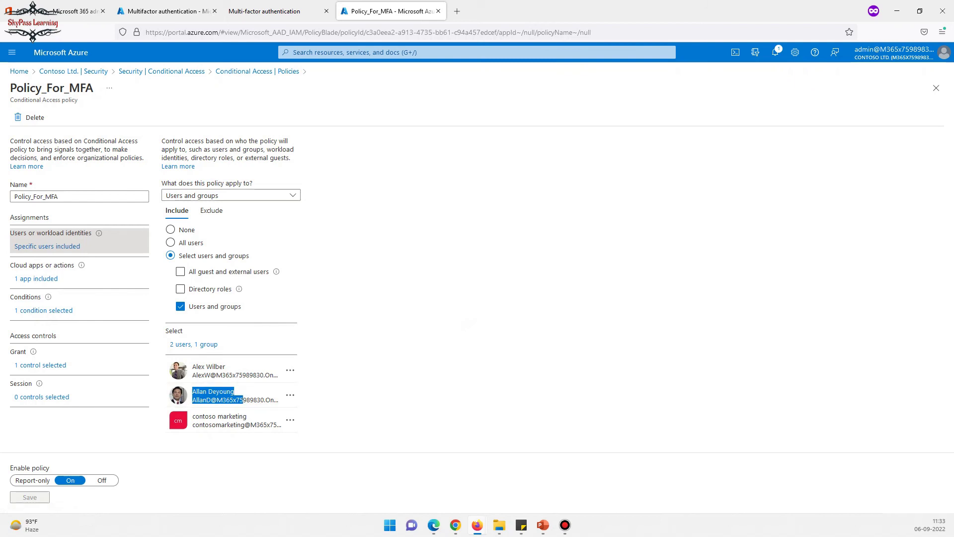
{"action": "left_click", "coordinate": [162, 71]}
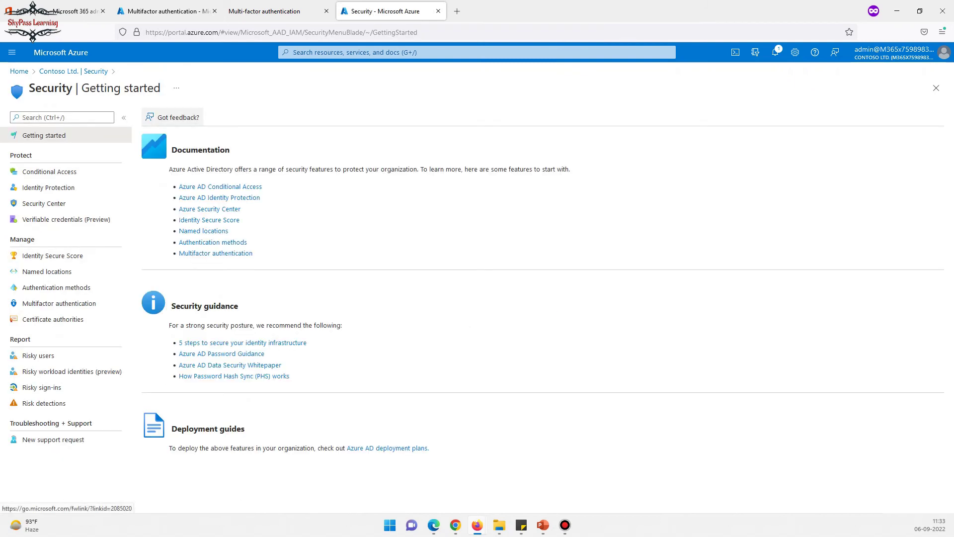
{"action": "left_click", "coordinate": [50, 172]}
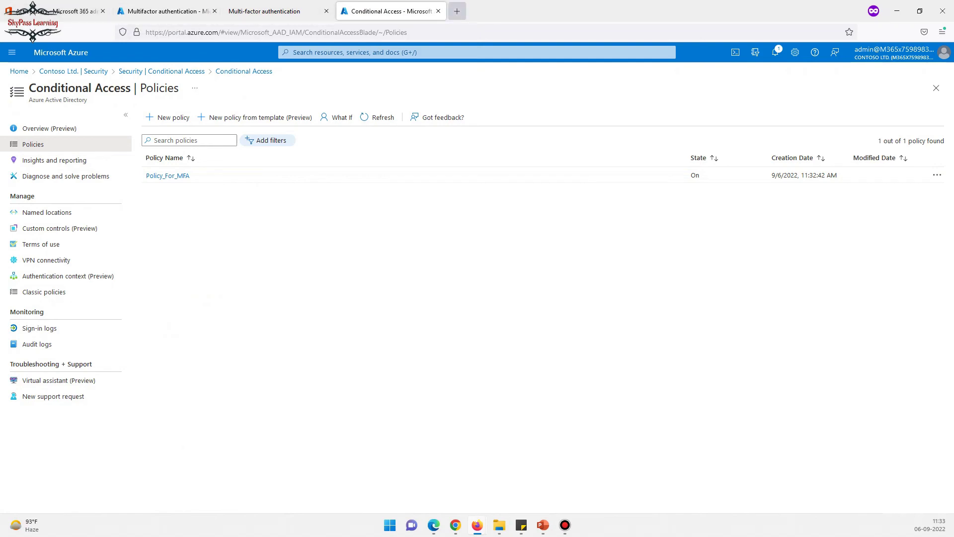
- Open the Azure Active Directory admin center at aad.portal.azure.com in a new browser tab
{"action": "left_click", "coordinate": [457, 11]}
{"action": "type", "text": "porta"}
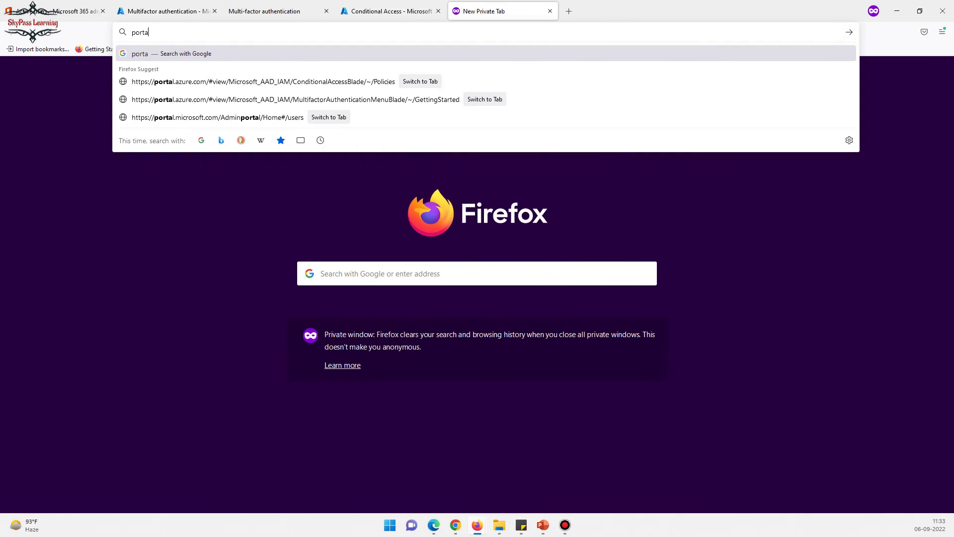
{"action": "type", "text": "l.azy"}
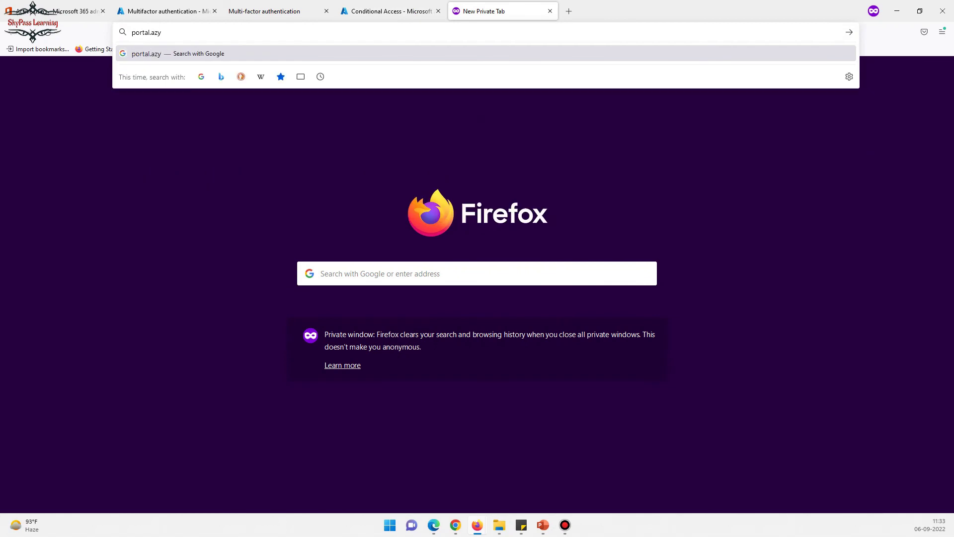
{"action": "key", "text": "BackSpace"}
{"action": "type", "text": "ure.co"}
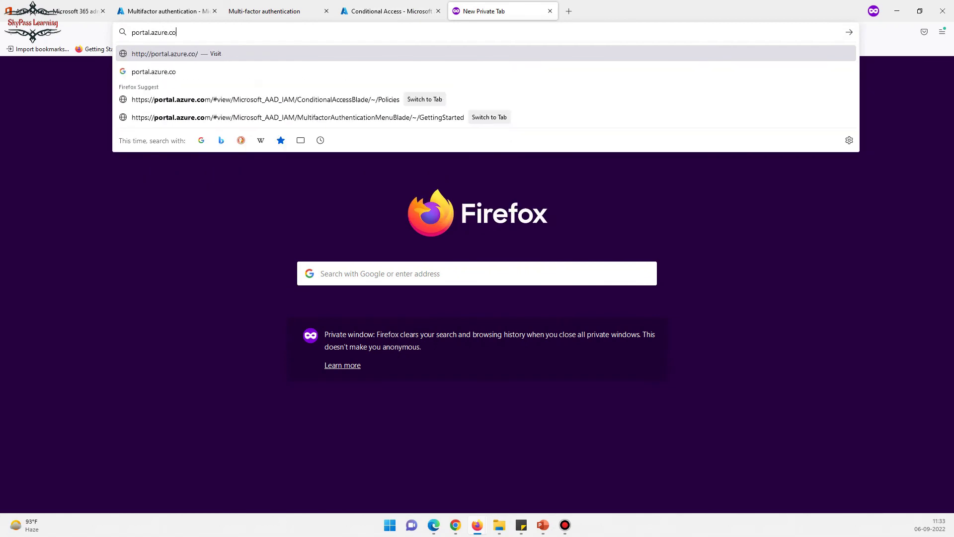
{"action": "type", "text": "m"}
{"action": "key", "text": "Home"}
{"action": "type", "text": "aad."}
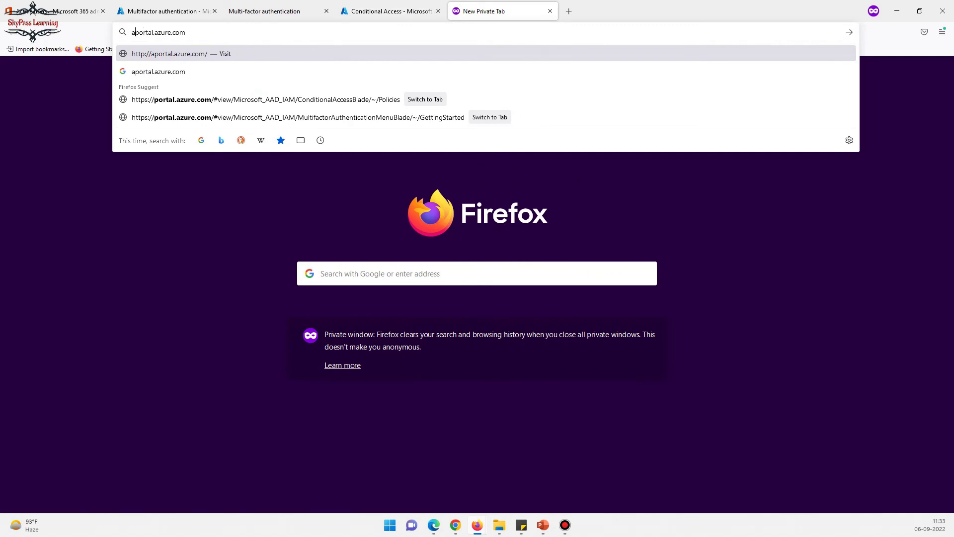
{"action": "key", "text": "Return"}
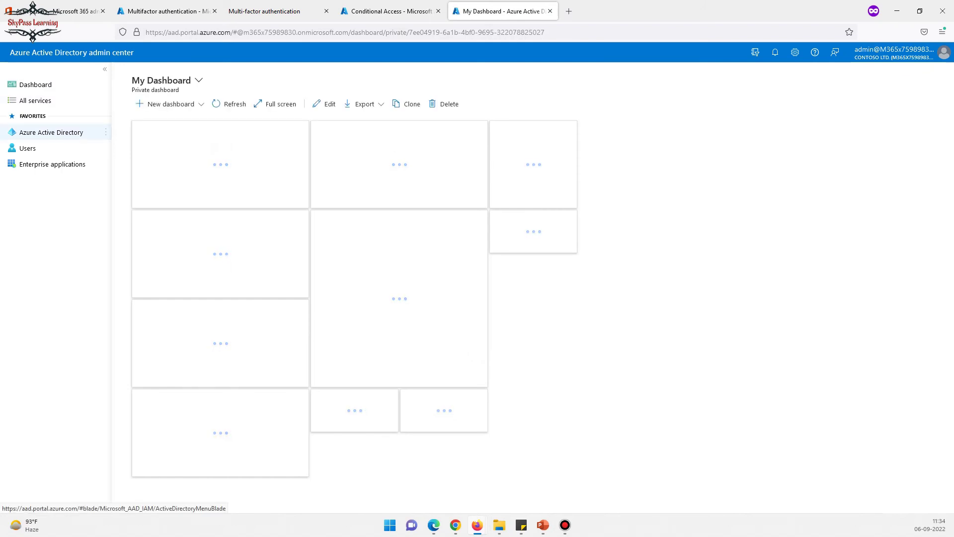
- Open the Azure Active Directory users list, select itest1, and open the per-user MFA page
{"action": "left_click", "coordinate": [51, 133]}
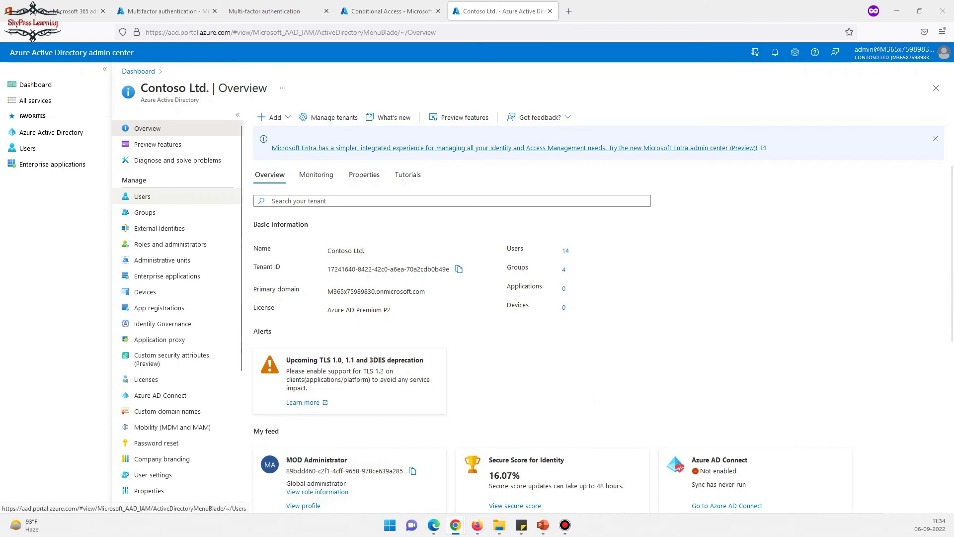
{"action": "key", "text": "alt+Tab"}
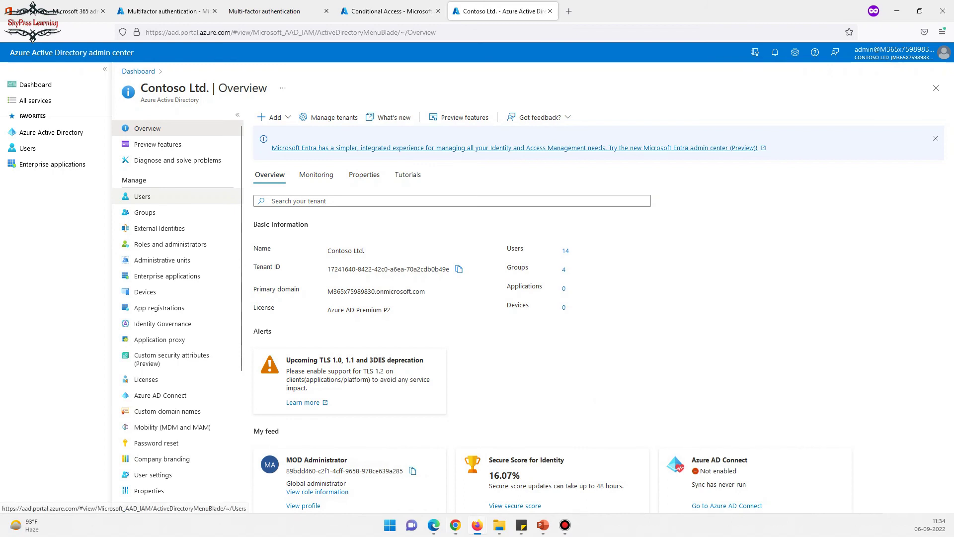
{"action": "left_click", "coordinate": [143, 196]}
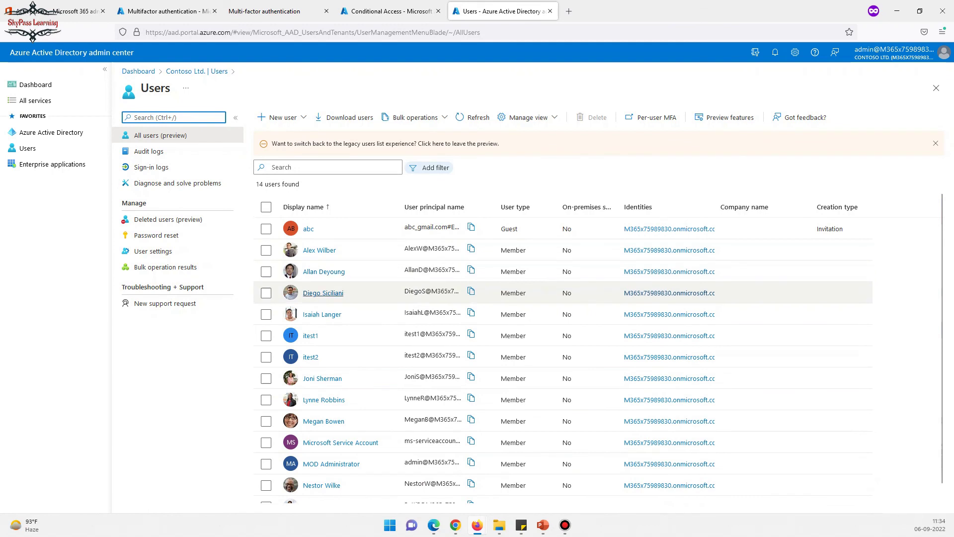
{"action": "left_click", "coordinate": [266, 336]}
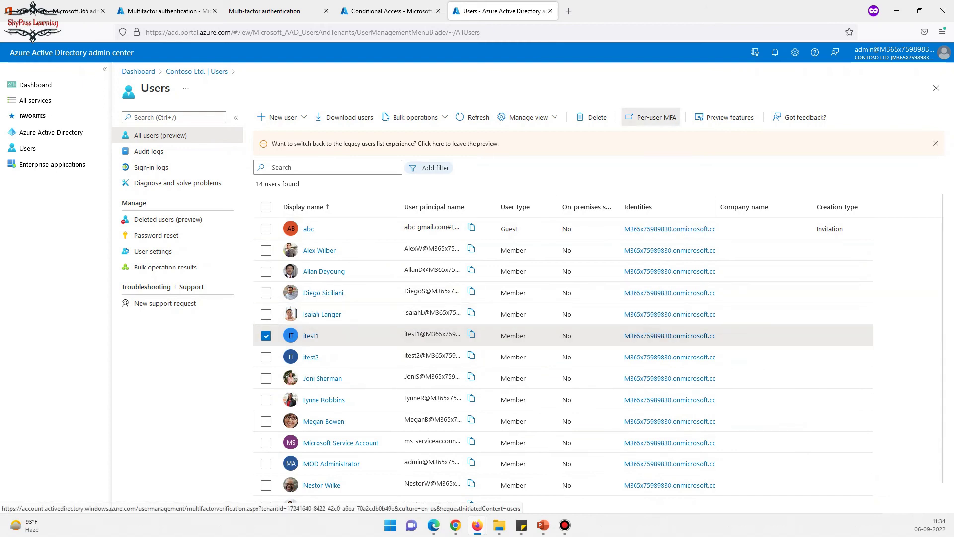
{"action": "left_click", "coordinate": [651, 117]}
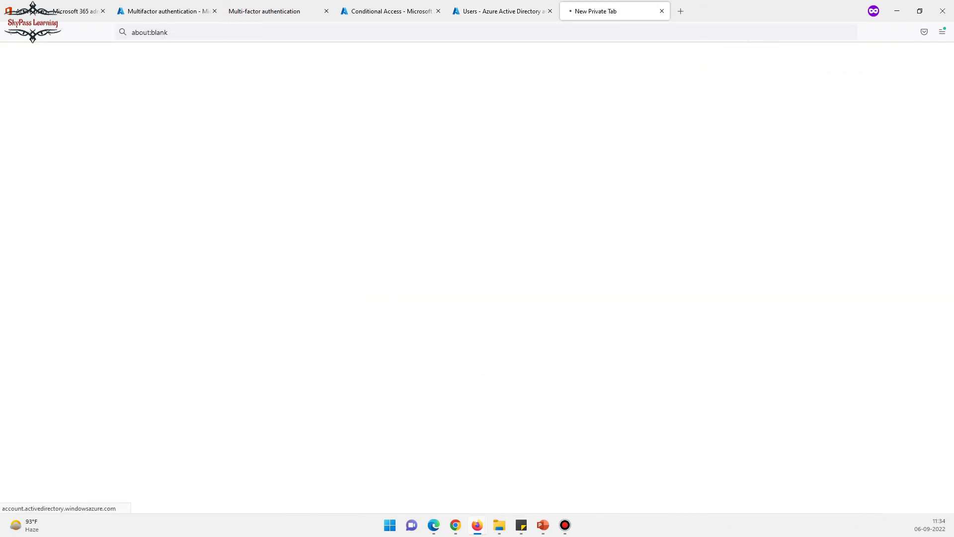
{"action": "key", "text": "ctrl+shift+Tab"}
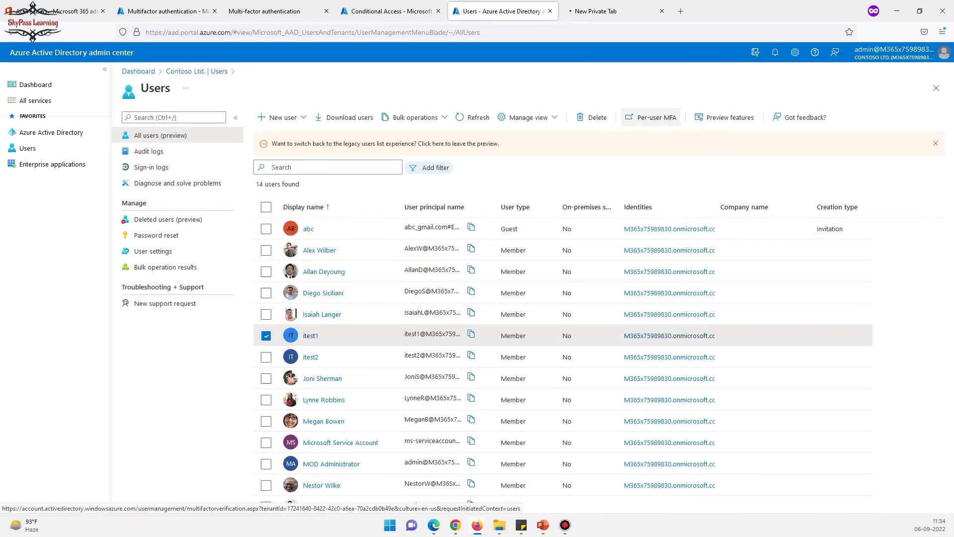
{"action": "key", "text": "ctrl+Tab"}
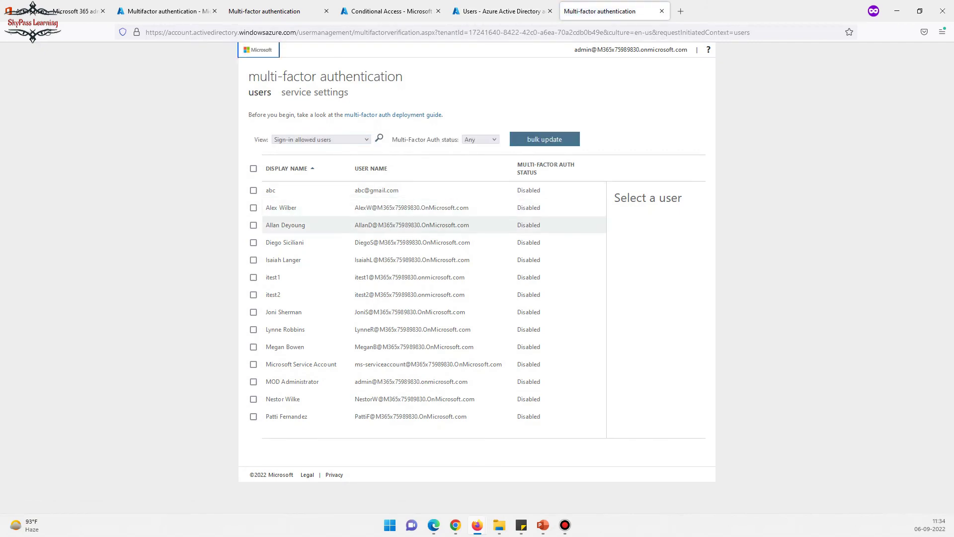
- Enable multi-factor authentication for the itest1 account, and select the second user in the list
{"action": "left_click", "coordinate": [254, 278]}
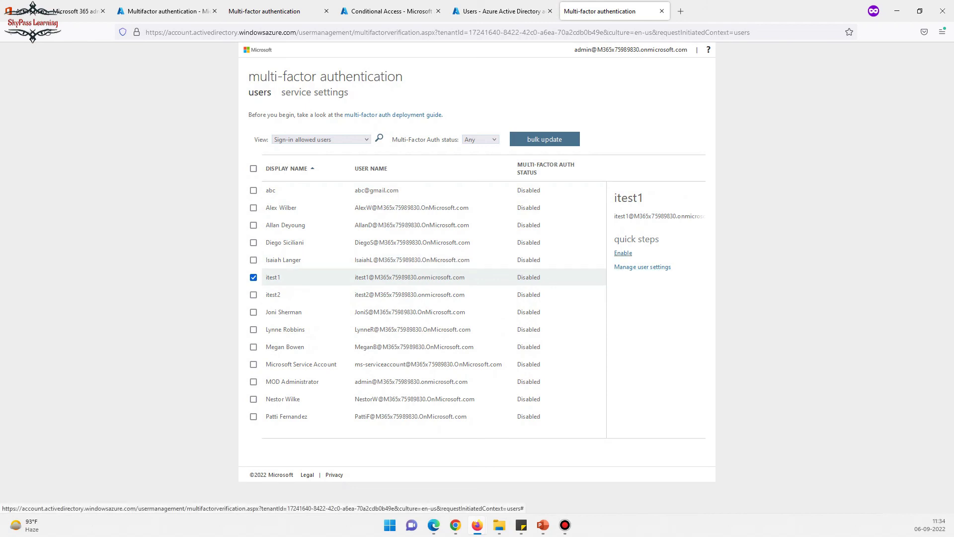
{"action": "left_click", "coordinate": [623, 253]}
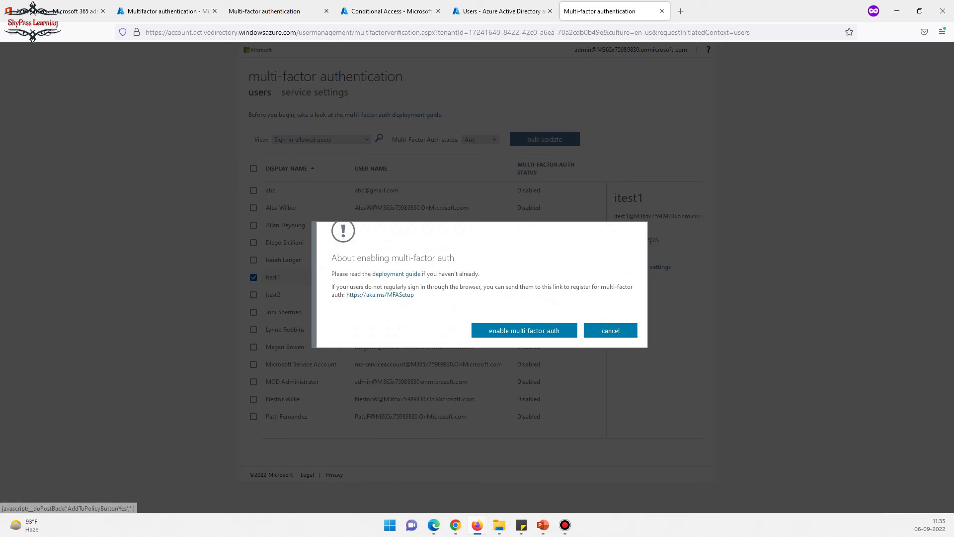
{"action": "left_click", "coordinate": [524, 331]}
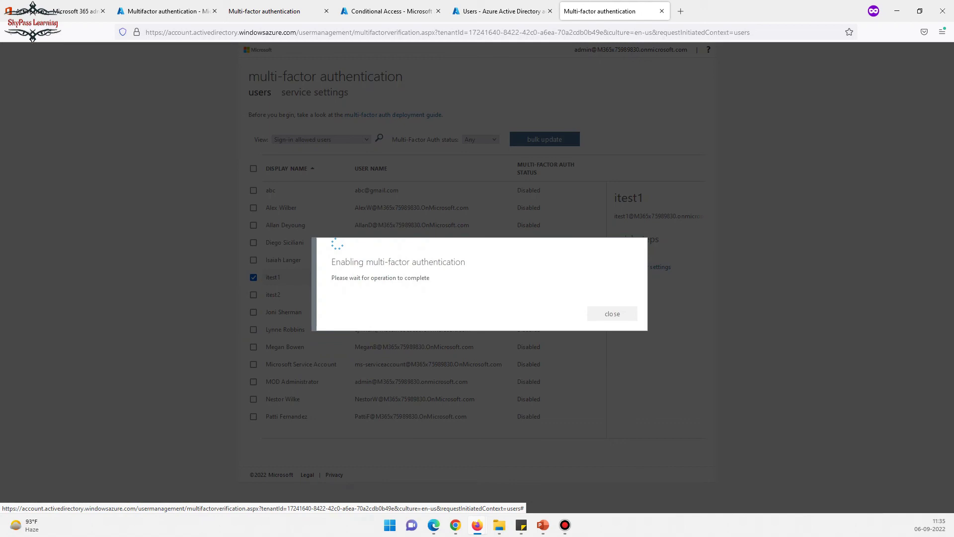
{"action": "left_click", "coordinate": [612, 313]}
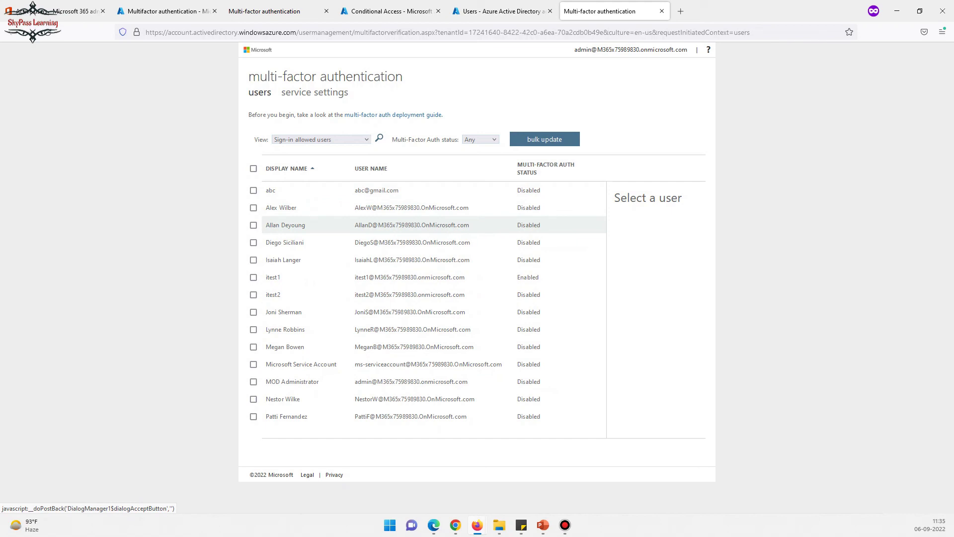
{"action": "left_click", "coordinate": [308, 207]}
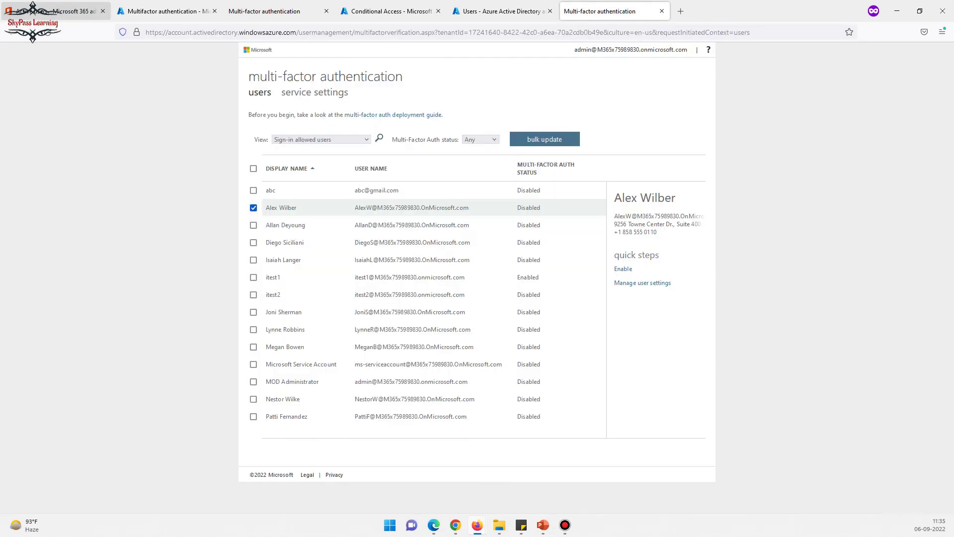
- Examine the admin account's sign-in approval page, its two-step verification help article and the alternative verification methods, and return to the Multifactor authentication page
{"action": "left_click", "coordinate": [55, 12]}
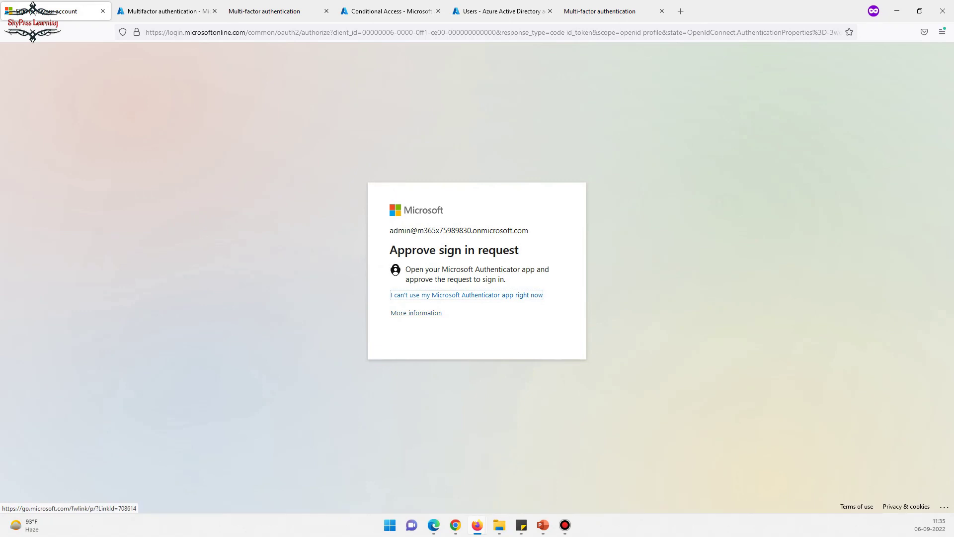
{"action": "left_click", "coordinate": [416, 312]}
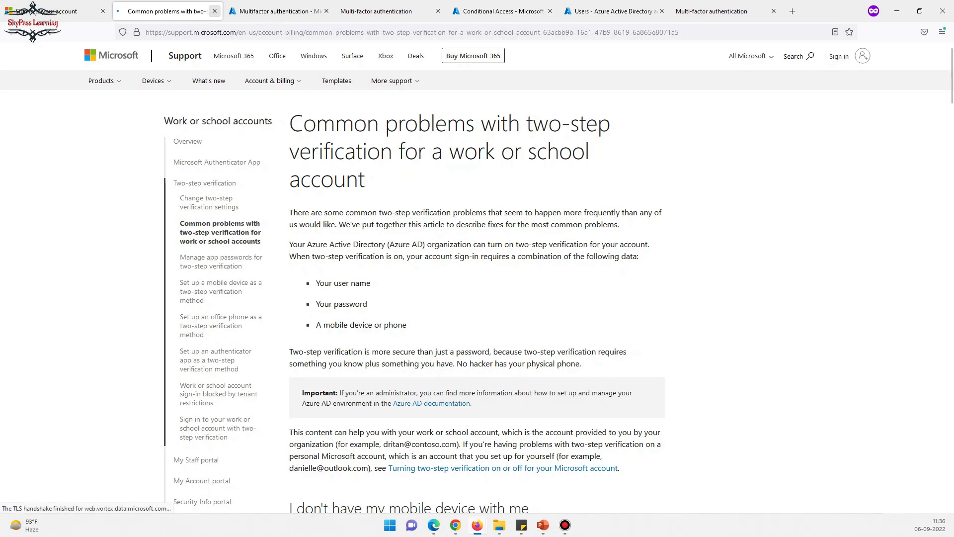
{"action": "left_click", "coordinate": [215, 10]}
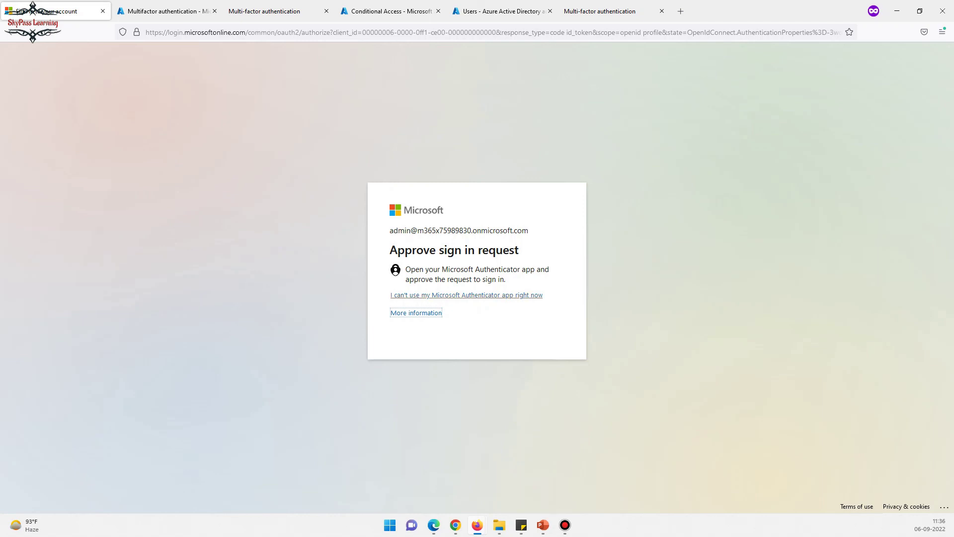
{"action": "left_click", "coordinate": [466, 295]}
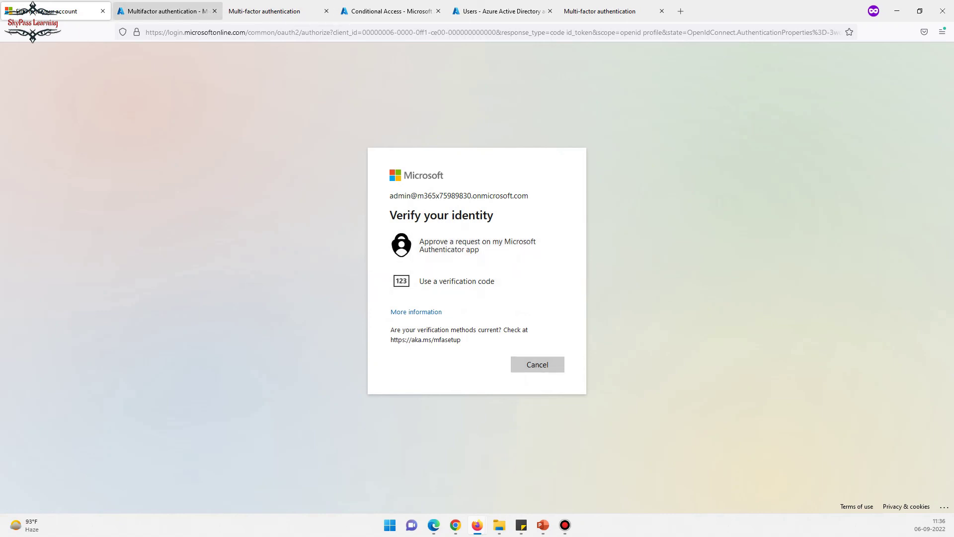
{"action": "left_click", "coordinate": [164, 11]}
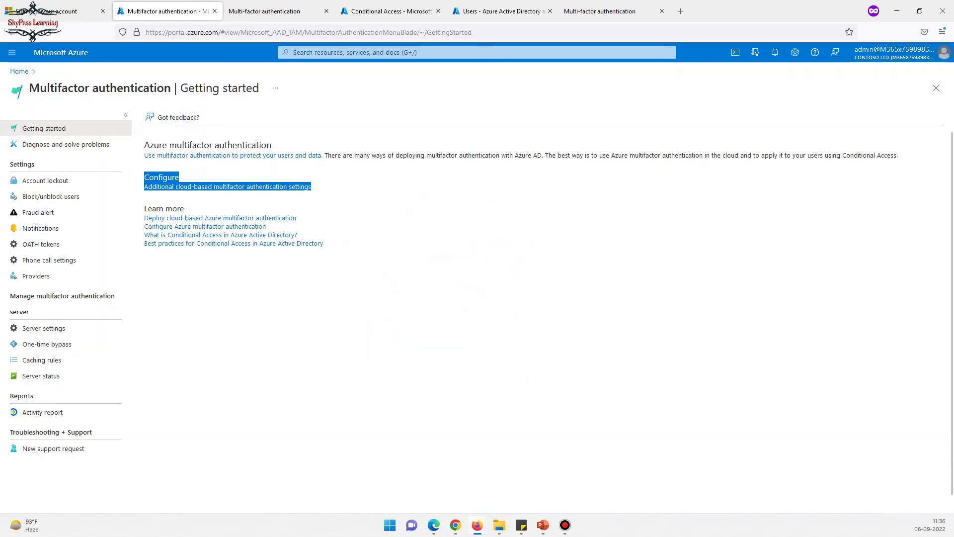
{"action": "left_click", "coordinate": [60, 11]}
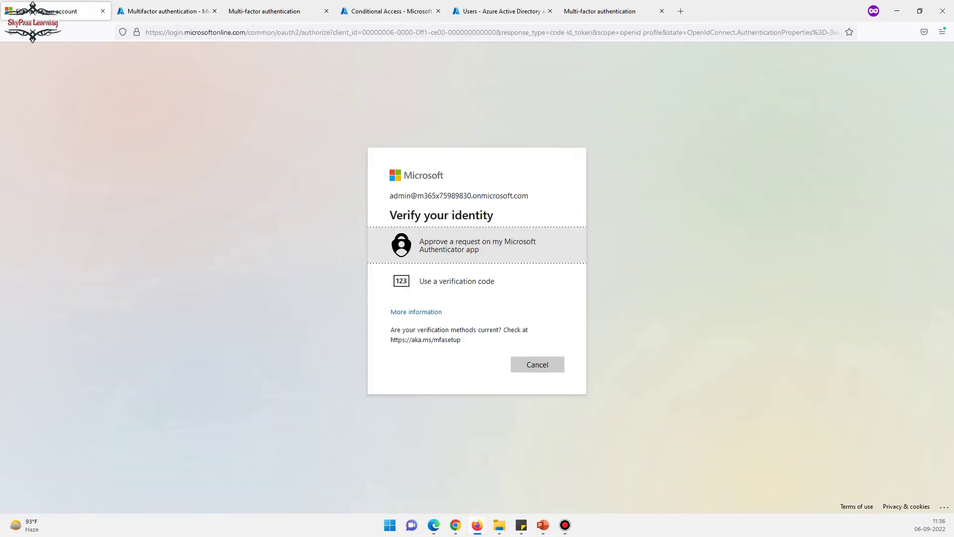
{"action": "left_click", "coordinate": [493, 32]}
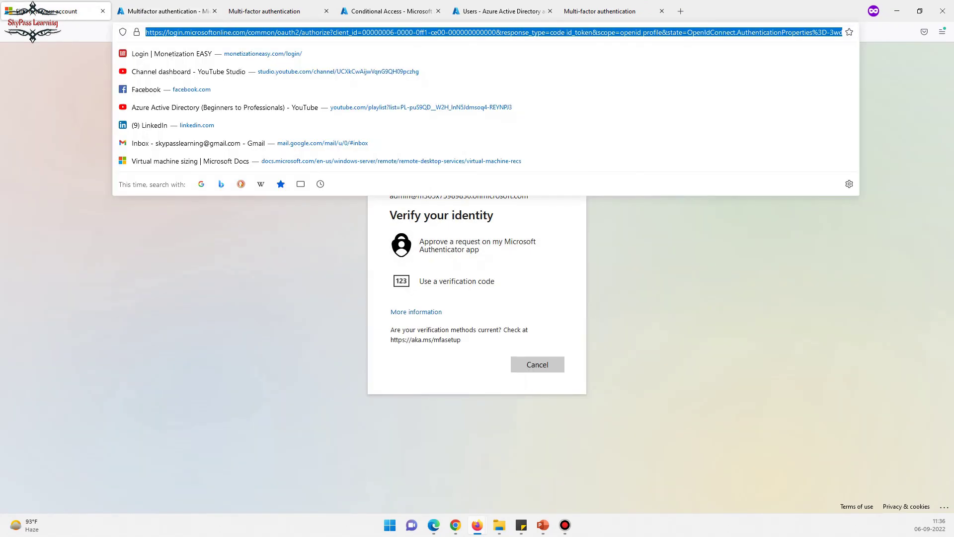
{"action": "left_click", "coordinate": [164, 11]}
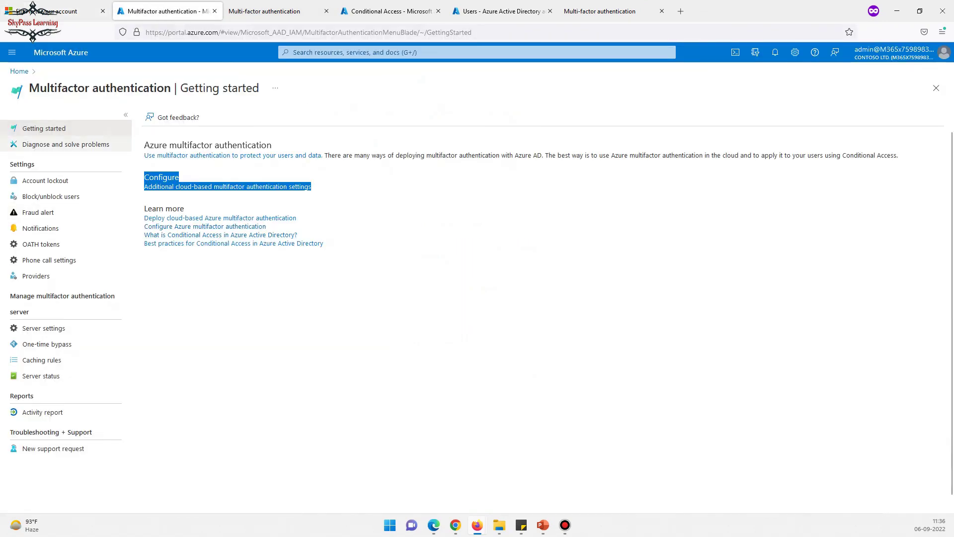
- Open the Policy_For_MFA Conditional Access policy and review its conditions and cloud apps
{"action": "left_click", "coordinate": [276, 11]}
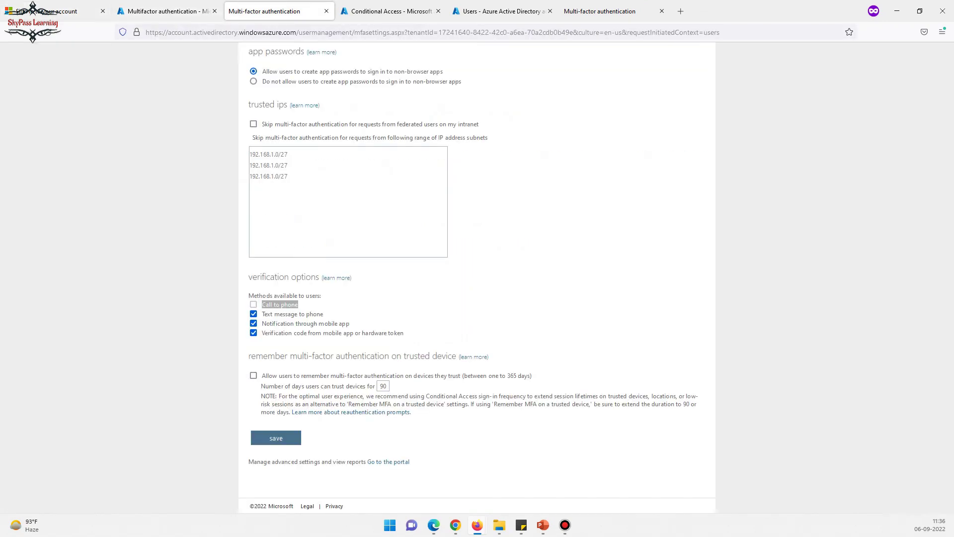
{"action": "left_click", "coordinate": [390, 11]}
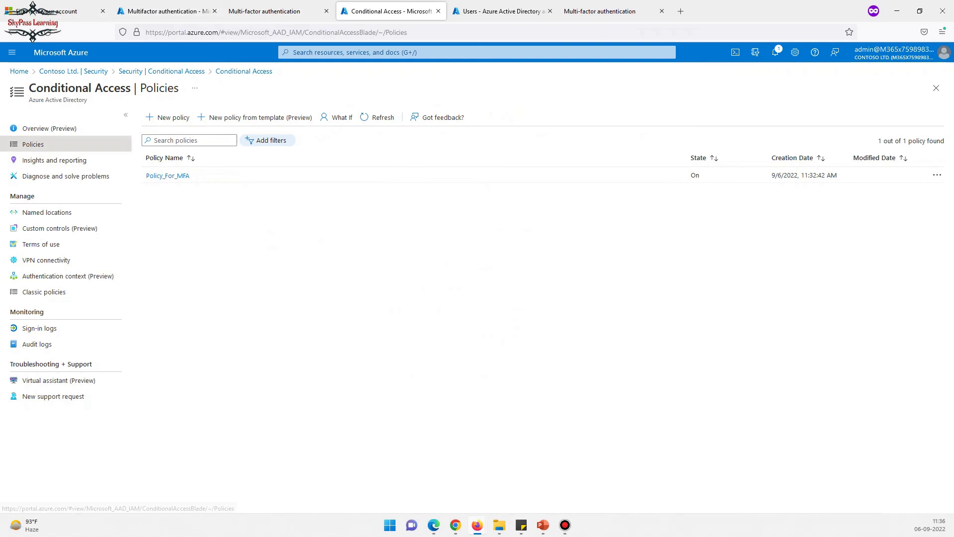
{"action": "left_click", "coordinate": [168, 176]}
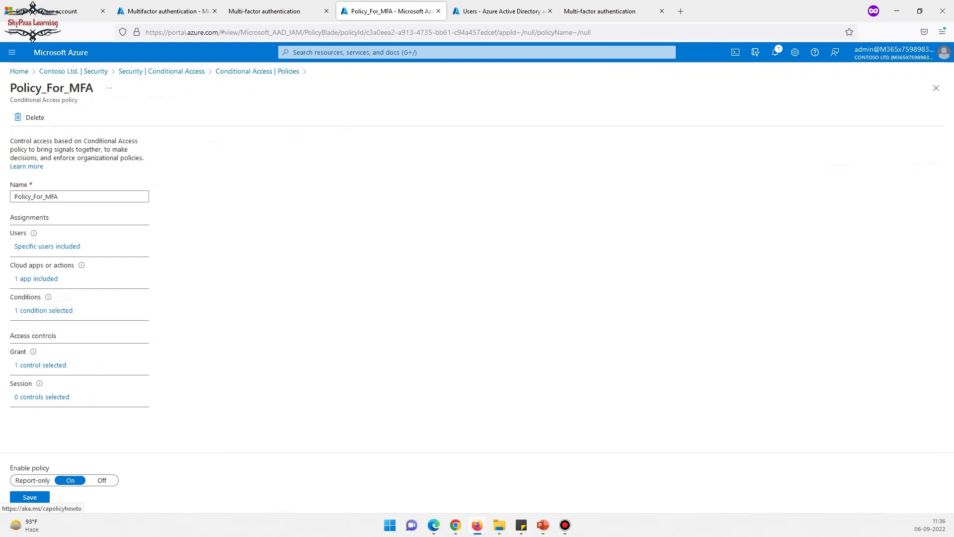
{"action": "left_click", "coordinate": [46, 310]}
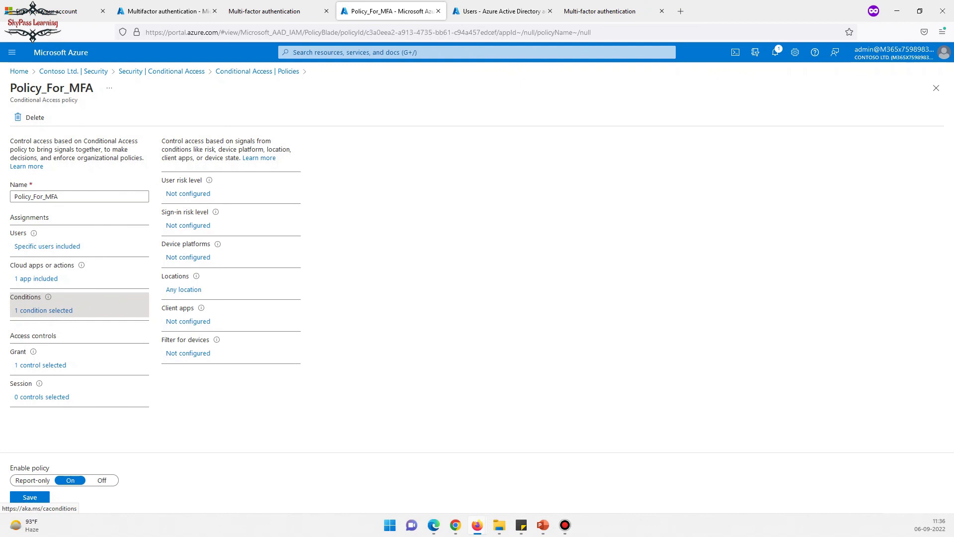
{"action": "left_click", "coordinate": [39, 278]}
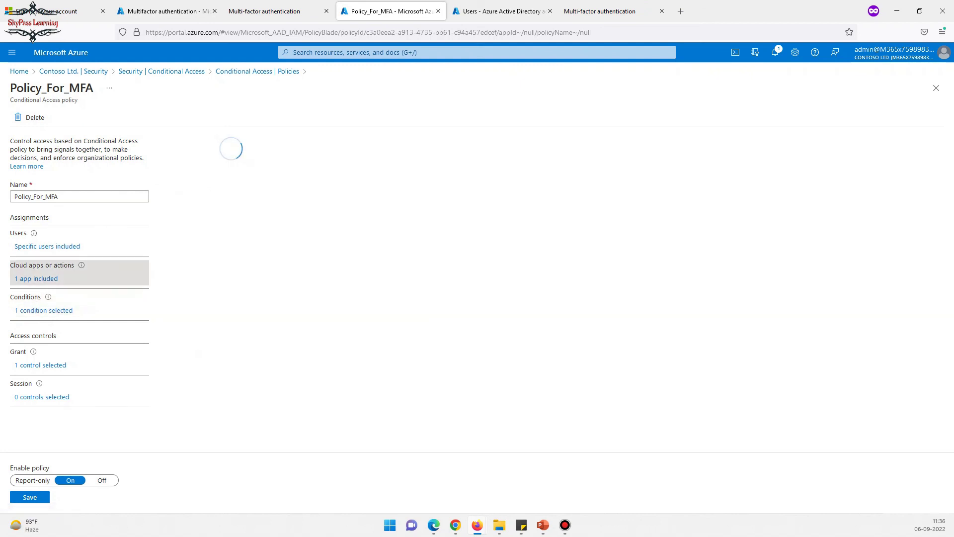
- Remove the contoso marketing group from the users included in Policy_For_MFA and save the policy
{"action": "left_click", "coordinate": [47, 246]}
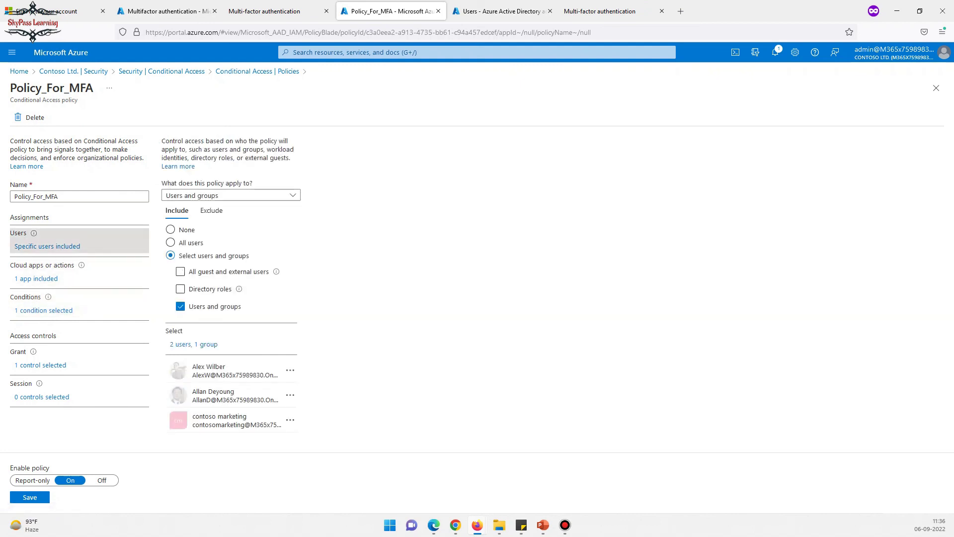
{"action": "left_click", "coordinate": [291, 420]}
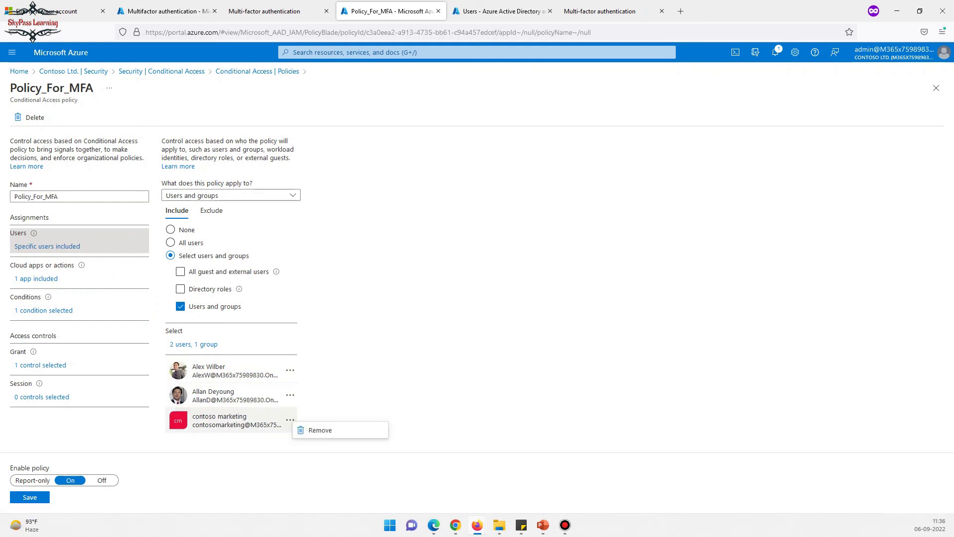
{"action": "left_click", "coordinate": [320, 430]}
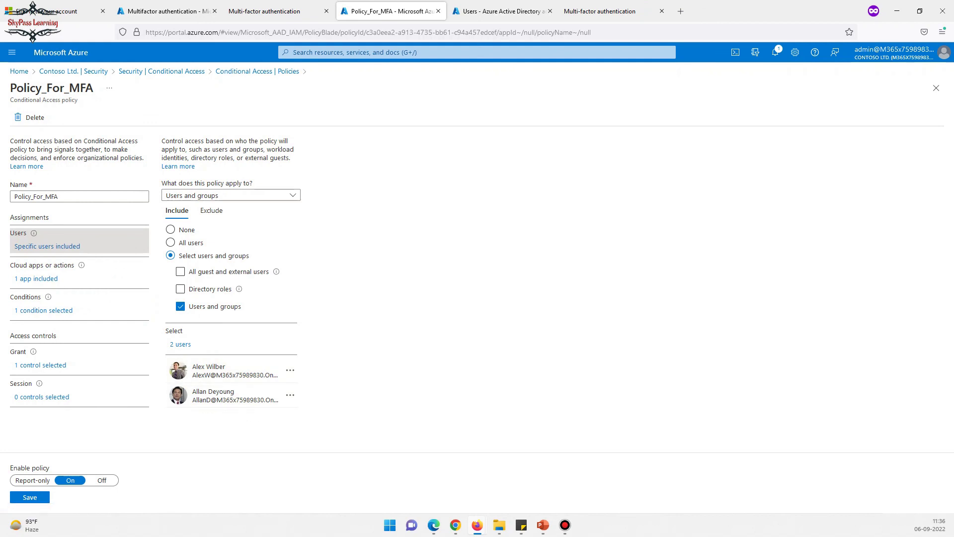
{"action": "left_click", "coordinate": [30, 497]}
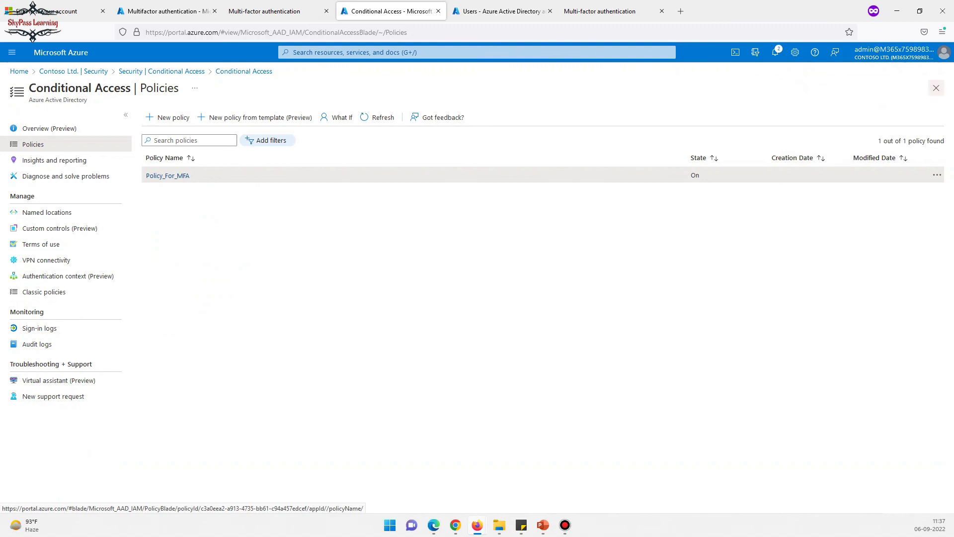
- Request Authenticator app approval on the admin sign-in page, and open the Azure portal home page at portal.azure.com
{"action": "left_click", "coordinate": [54, 11]}
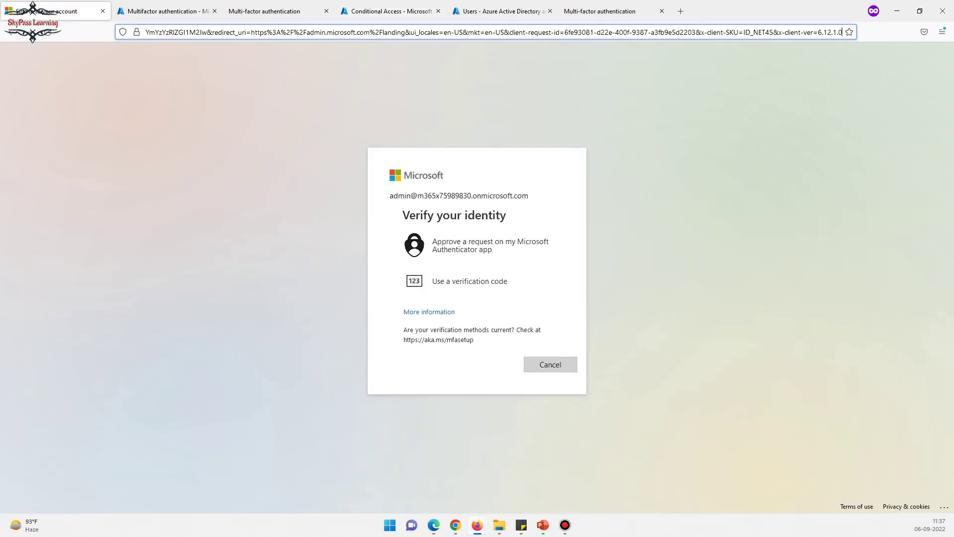
{"action": "left_click", "coordinate": [478, 245]}
{"action": "left_click", "coordinate": [234, 32]}
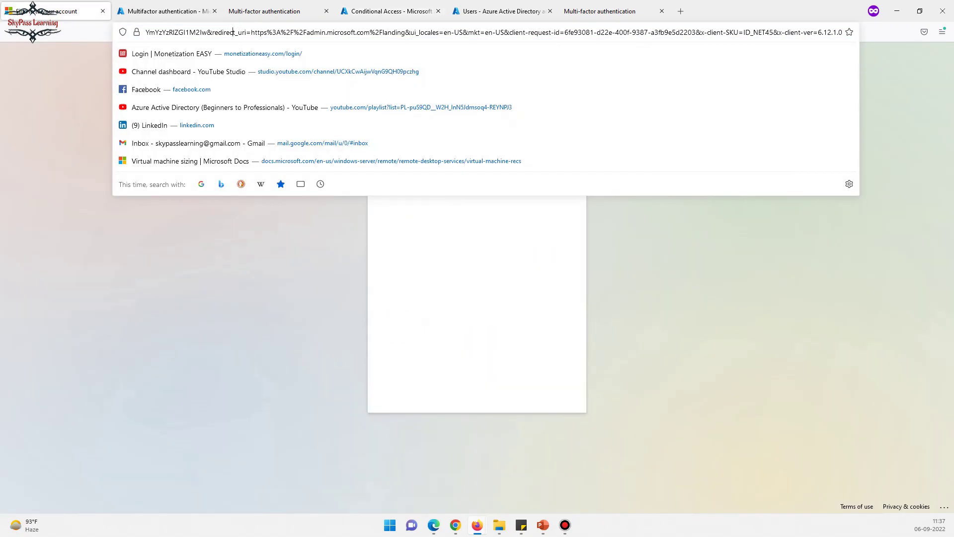
{"action": "type", "text": "porta"}
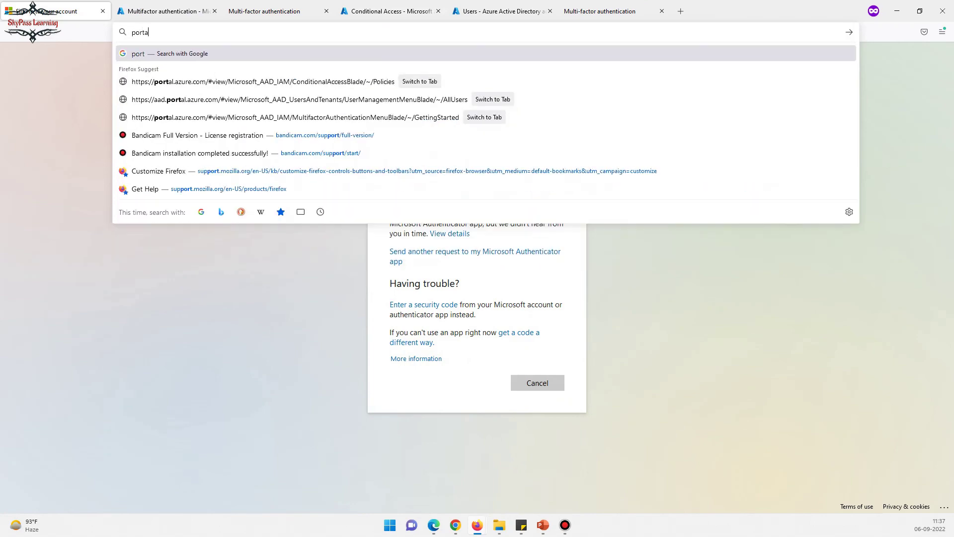
{"action": "type", "text": "l.azure"}
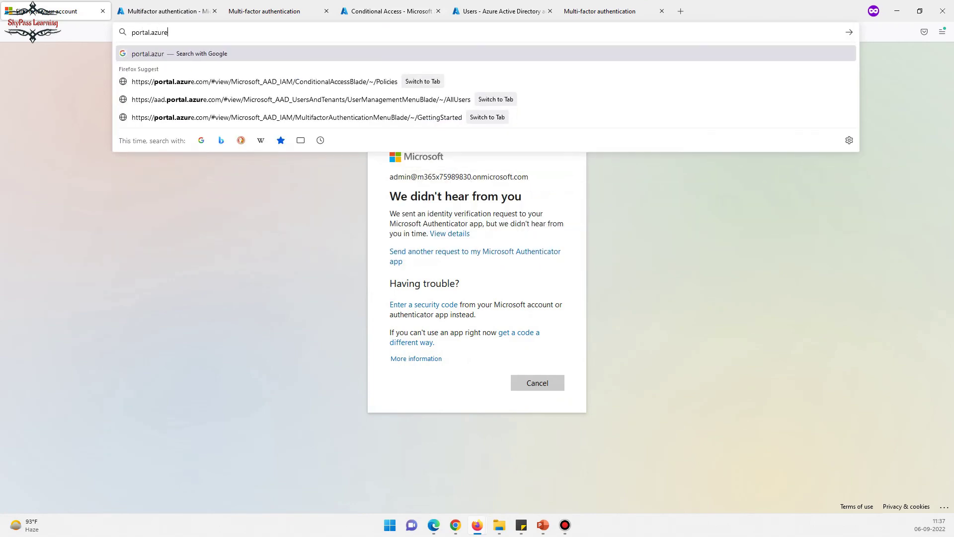
{"action": "type", "text": ".com"}
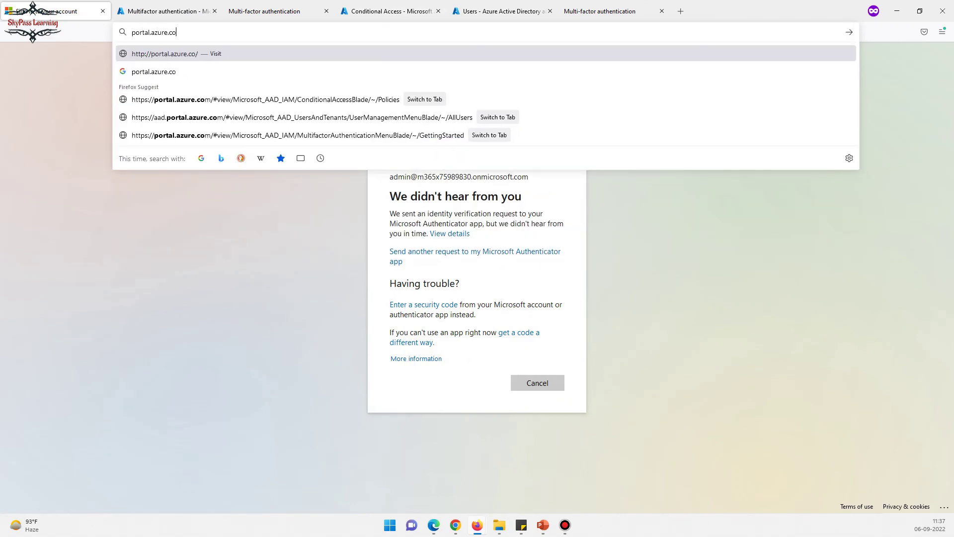
{"action": "key", "text": "Down"}
{"action": "key", "text": "Down"}
{"action": "key", "text": "Down"}
{"action": "key", "text": "Down"}
{"action": "key", "text": "Return"}
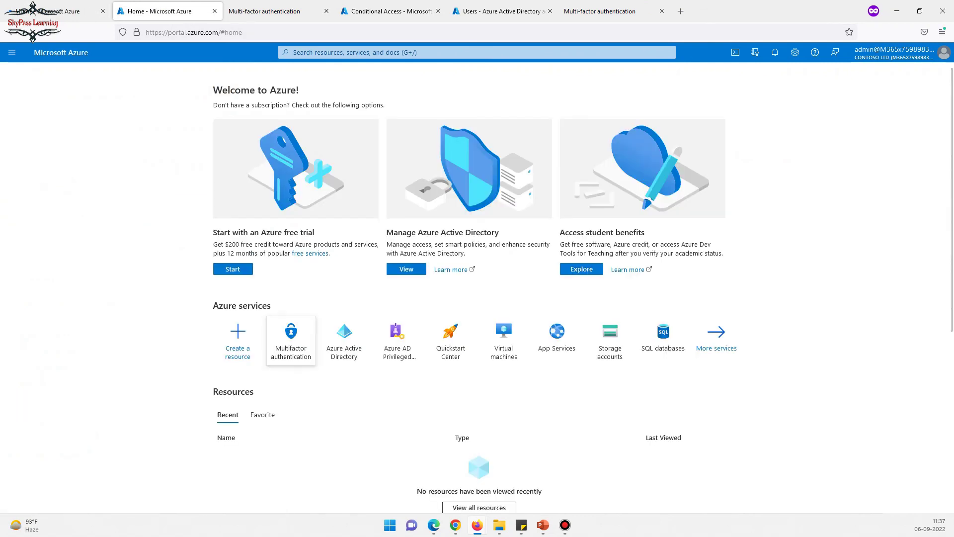
- Open the profile of the first user included in Policy_For_MFA from the Azure Active Directory users list
{"action": "left_click", "coordinate": [344, 338]}
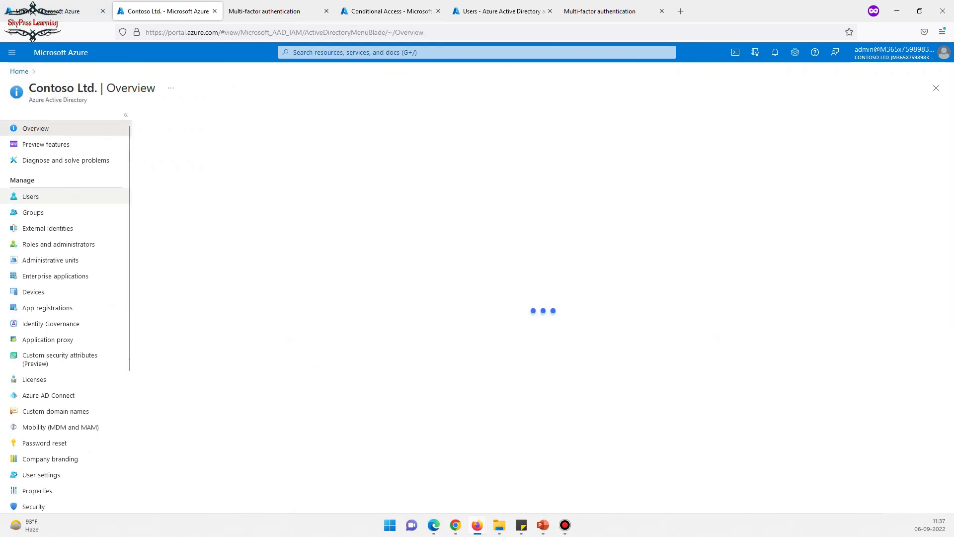
{"action": "left_click", "coordinate": [30, 196]}
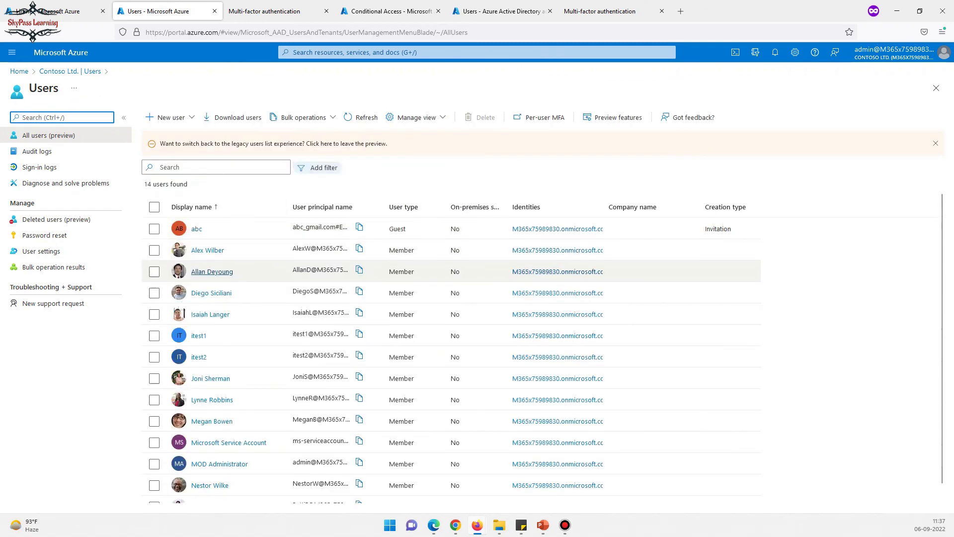
{"action": "left_click", "coordinate": [208, 250]}
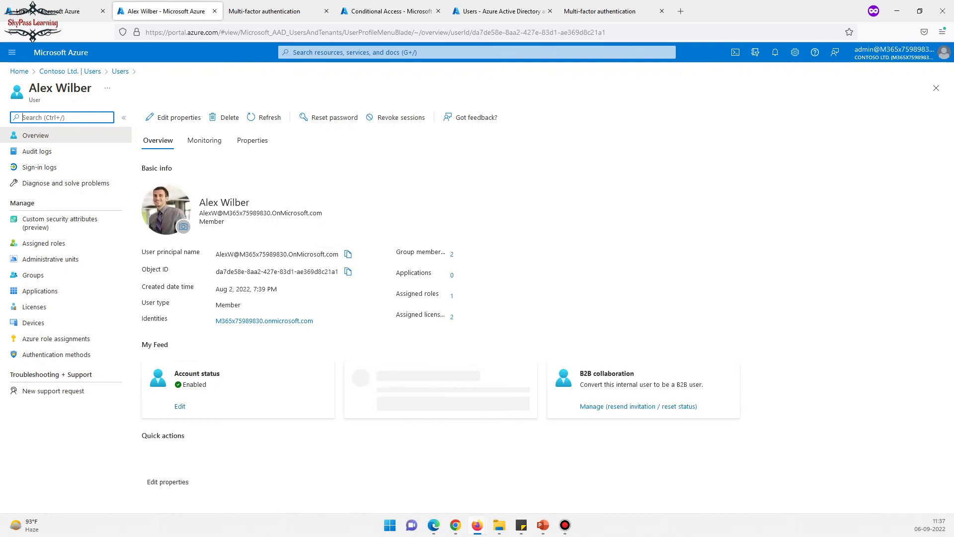
- Reset this user's password, select the generated temporary password for copying, and close the reset pane
{"action": "left_click", "coordinate": [328, 117]}
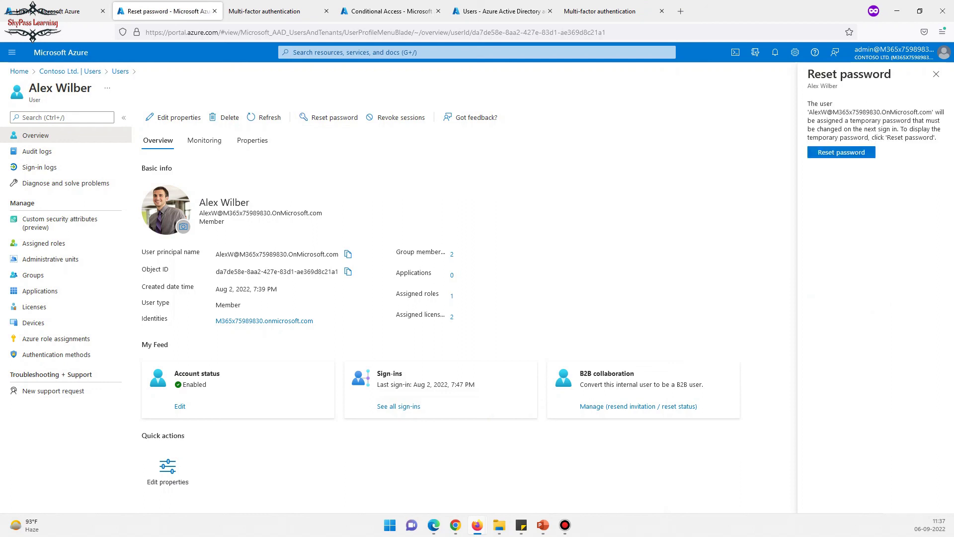
{"action": "left_click", "coordinate": [841, 152]}
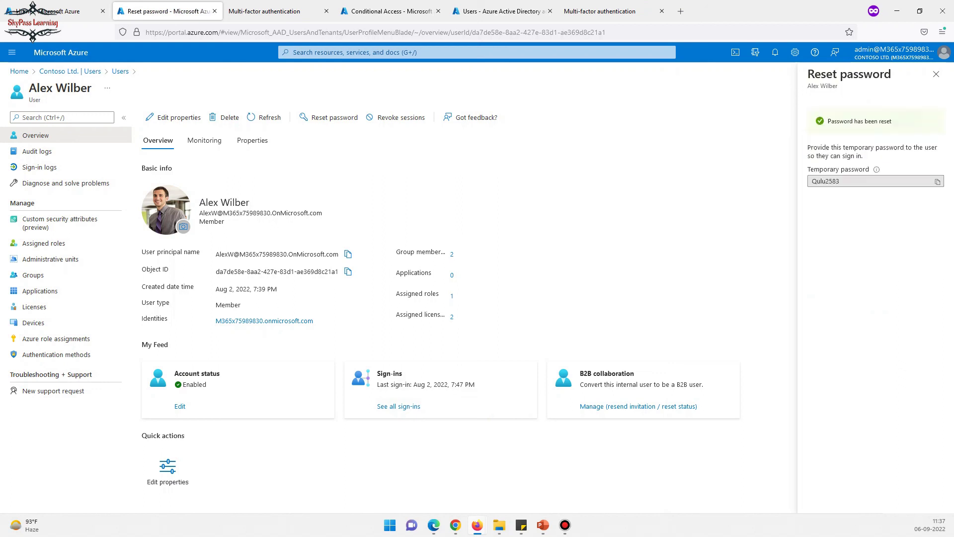
{"action": "double_click", "coordinate": [825, 182]}
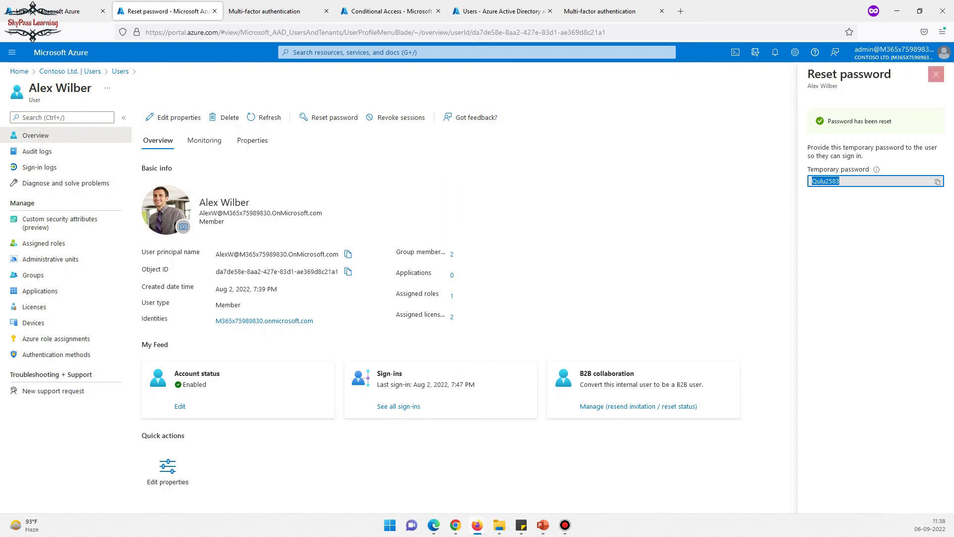
{"action": "left_click", "coordinate": [936, 74]}
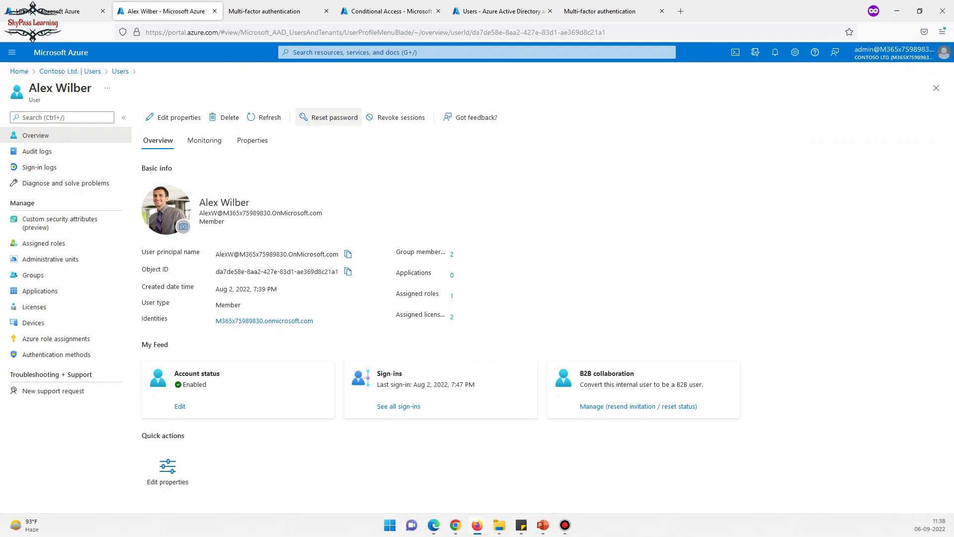
- Copy the user's principal name and sign out of the administrator account
{"action": "key", "text": "super"}
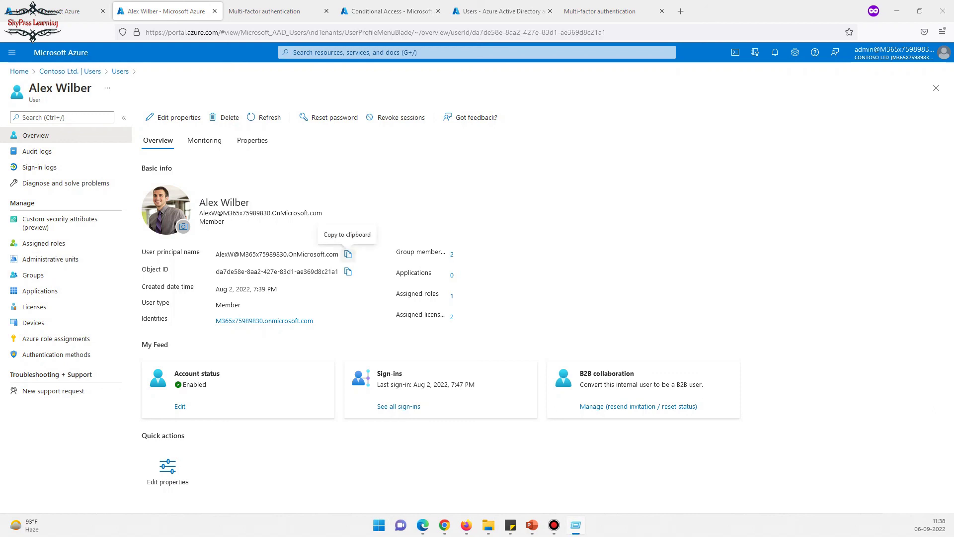
{"action": "left_click", "coordinate": [348, 254]}
{"action": "left_click", "coordinate": [895, 52]}
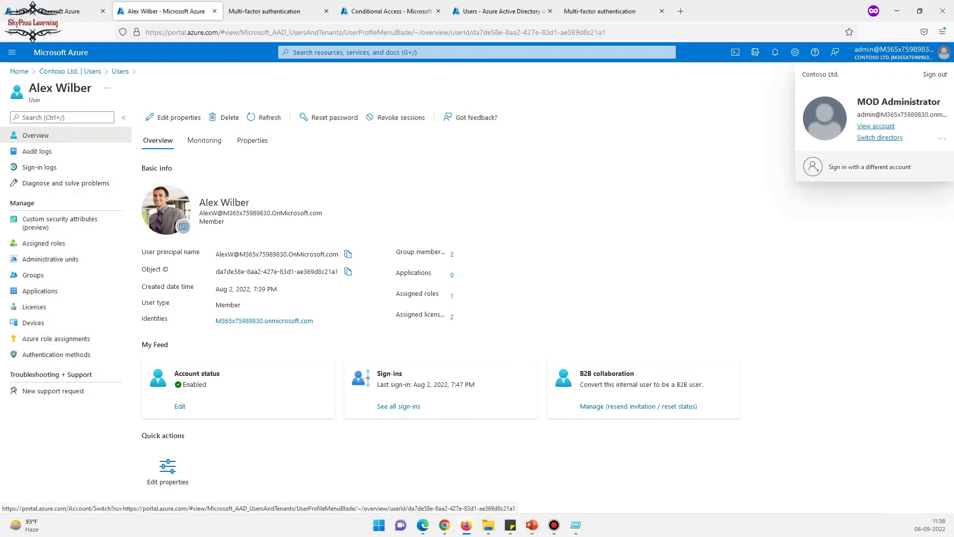
{"action": "left_click", "coordinate": [935, 70]}
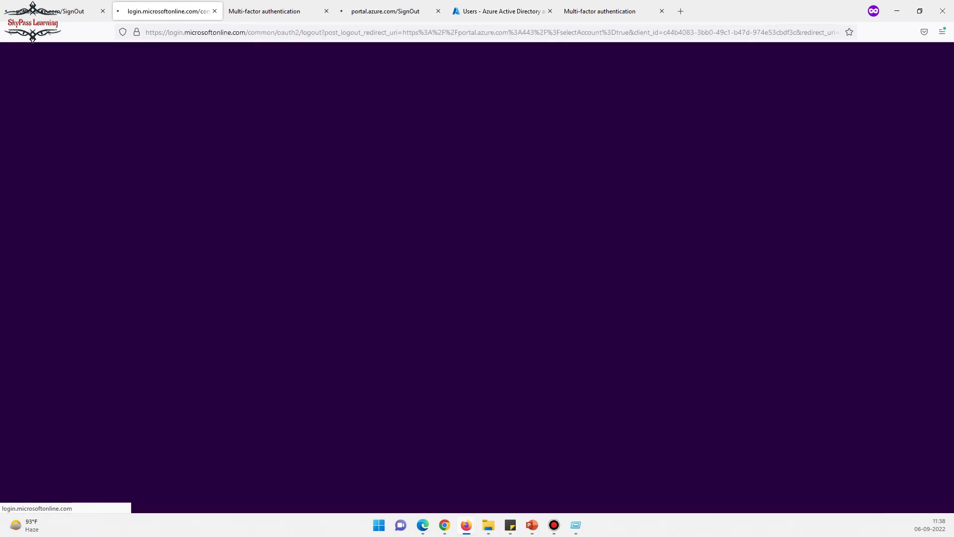
- Open office.com in the signed-out browser tab
{"action": "key", "text": "ctrl+l"}
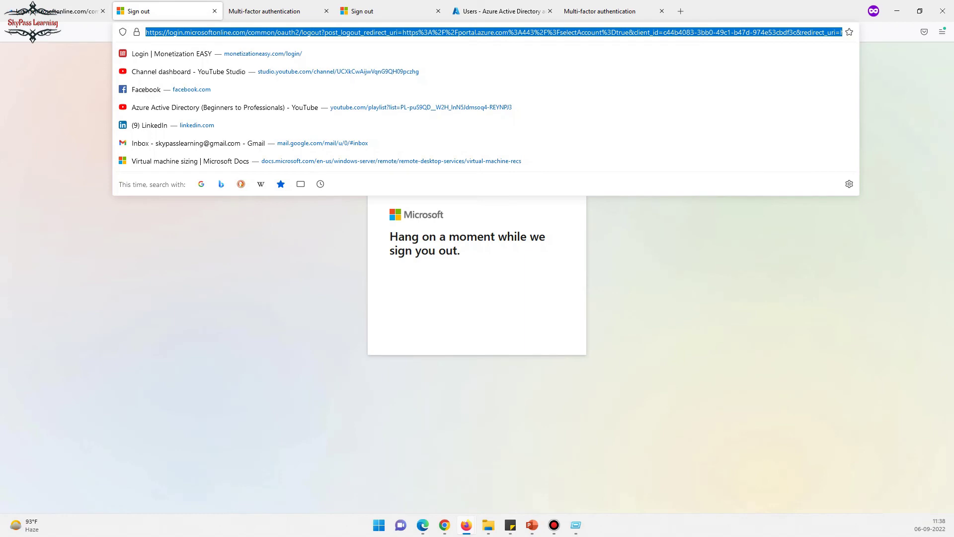
{"action": "type", "text": "po"}
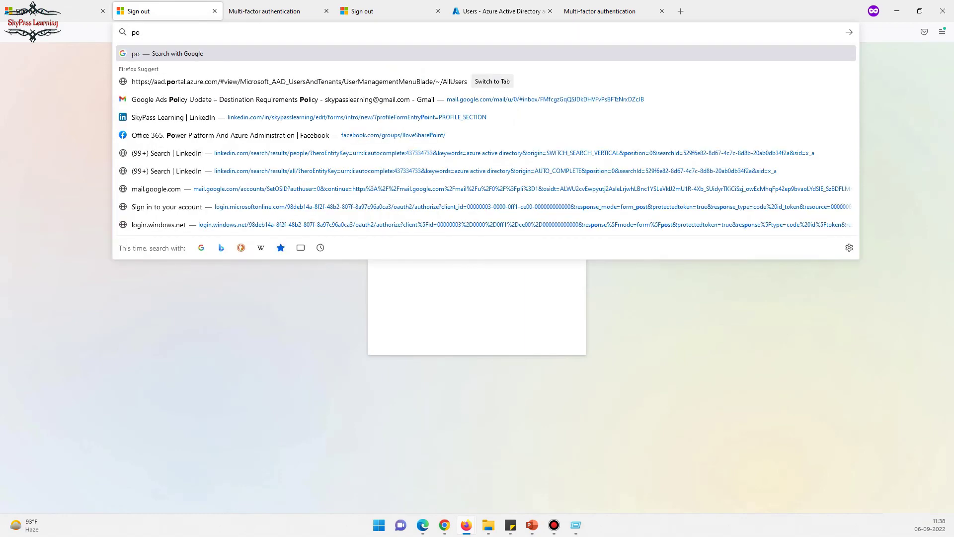
{"action": "key", "text": "BackSpace"}
{"action": "key", "text": "BackSpace"}
{"action": "type", "text": "p"}
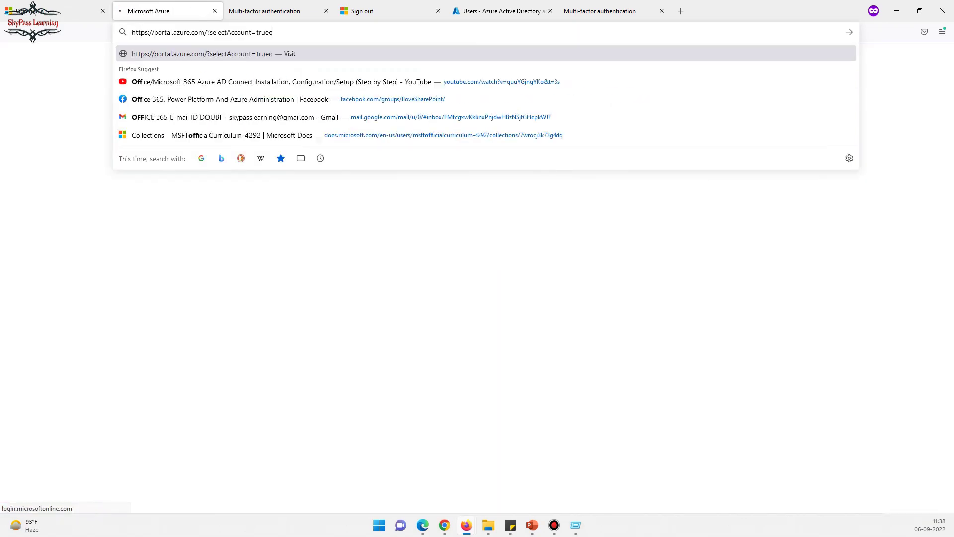
{"action": "type", "text": "ce.c"}
{"action": "key", "text": "ctrl+a"}
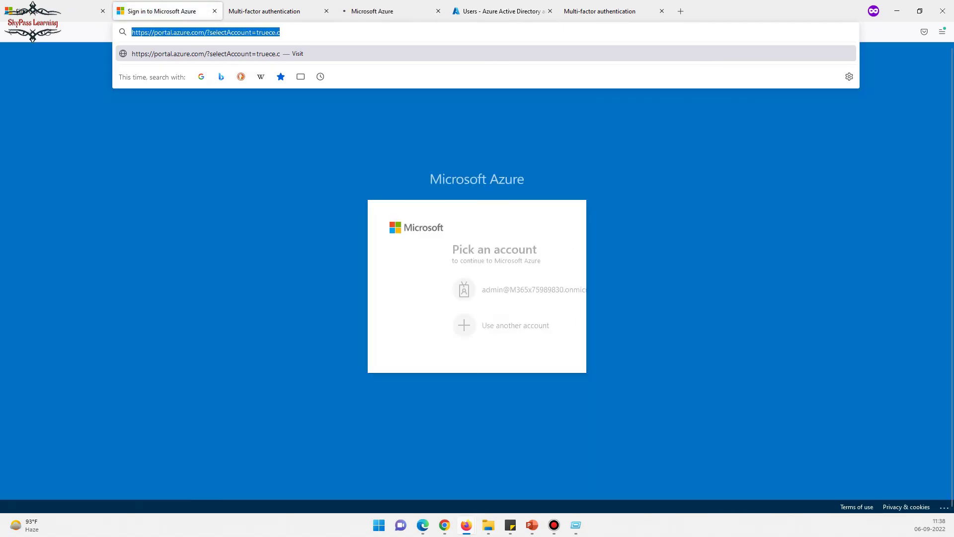
{"action": "type", "text": "office."}
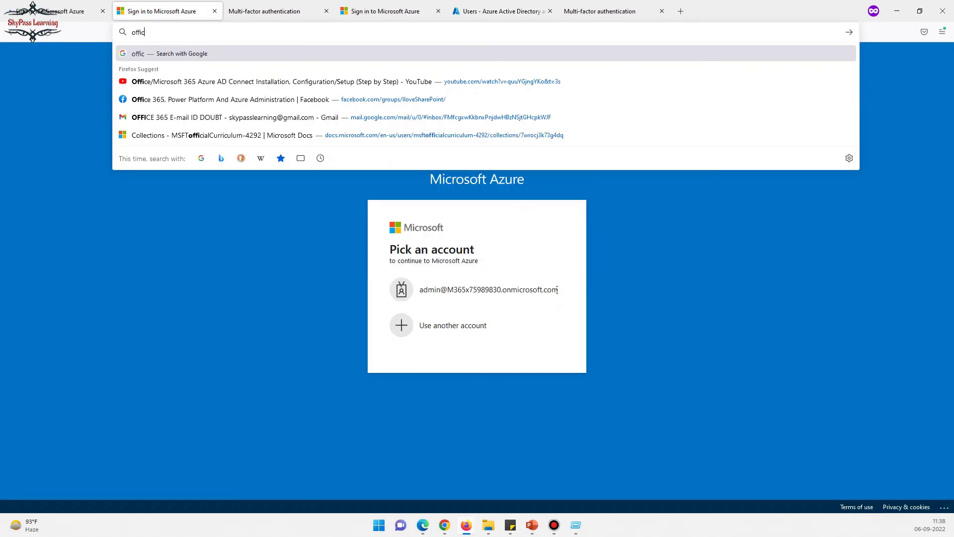
{"action": "type", "text": "com"}
{"action": "key", "text": "Return"}
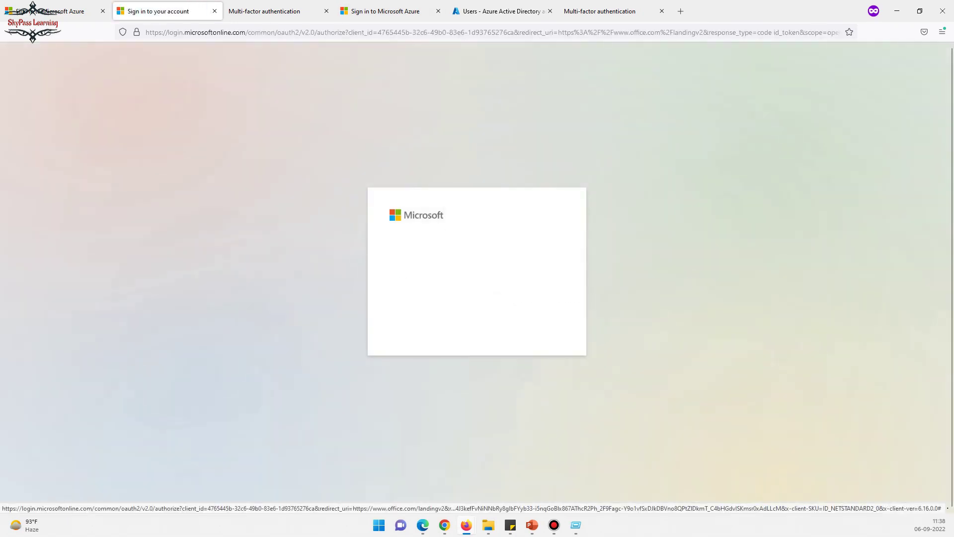
- Choose to sign in to Office with another account and submit the copied user principal name
{"action": "left_click", "coordinate": [450, 302]}
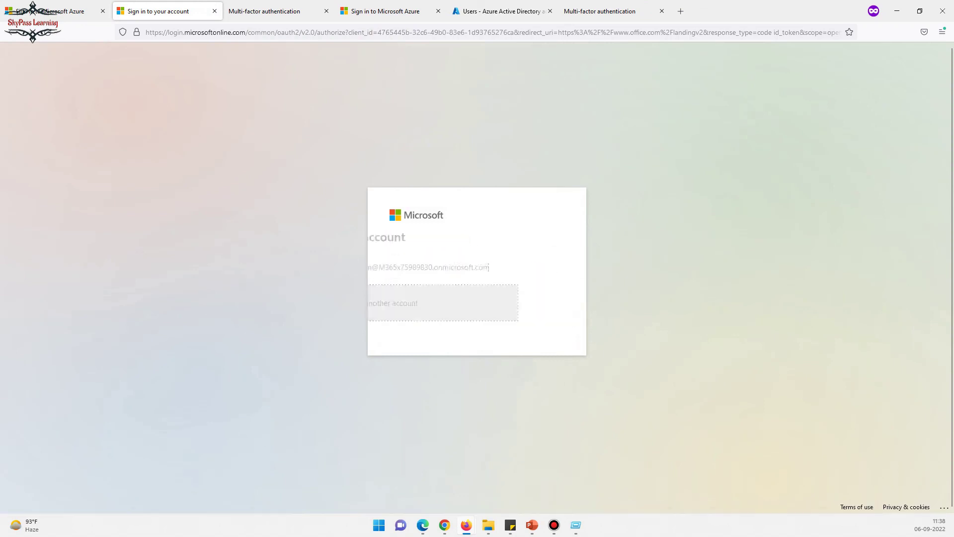
{"action": "type", "text": "v"}
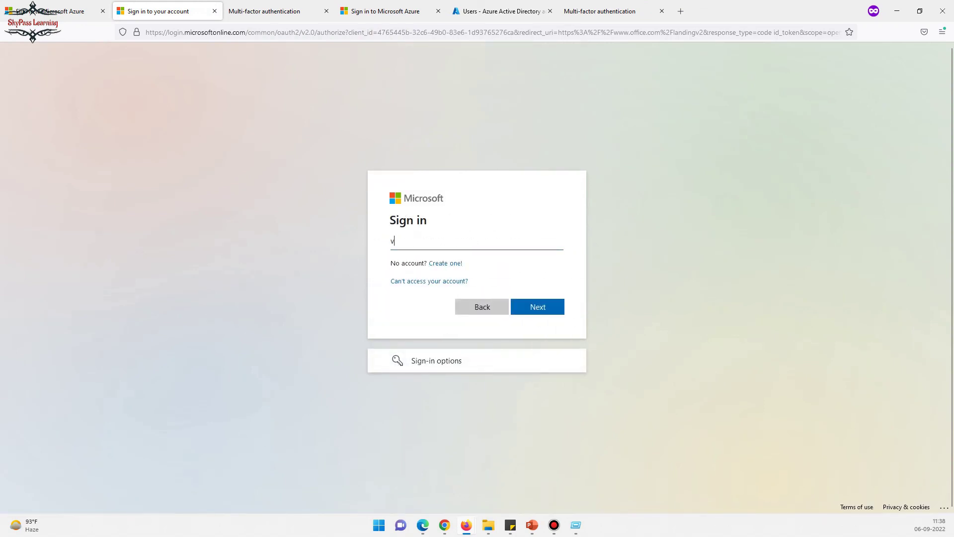
{"action": "key", "text": "BackSpace"}
{"action": "key", "text": "ctrl+v"}
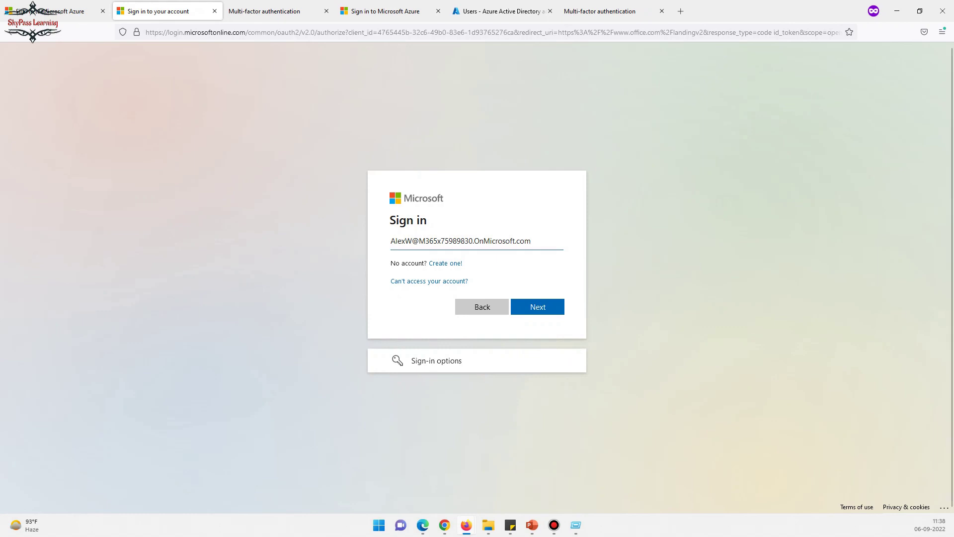
{"action": "key", "text": "Return"}
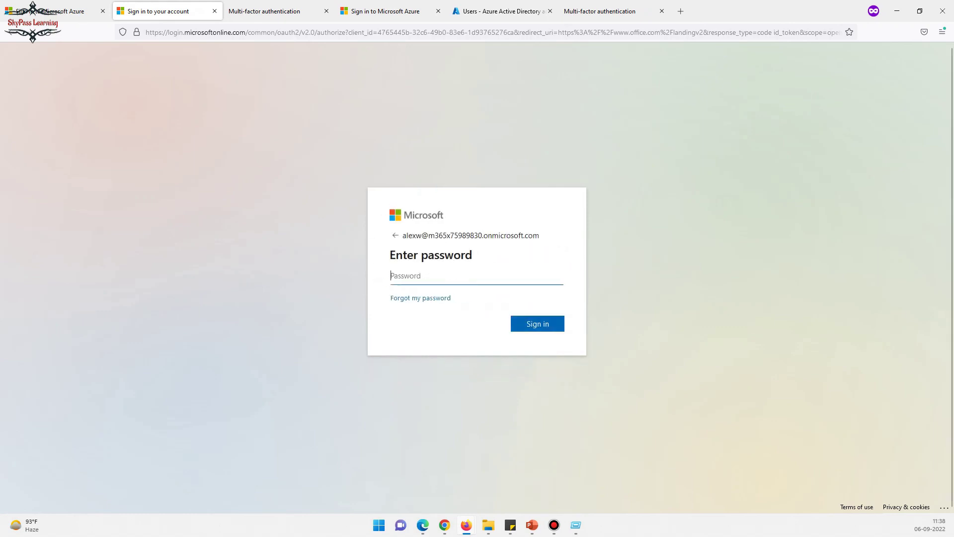
- Sign in with the user's copied temporary password and continue to the required security information setup
{"action": "key", "text": "alt+Tab"}
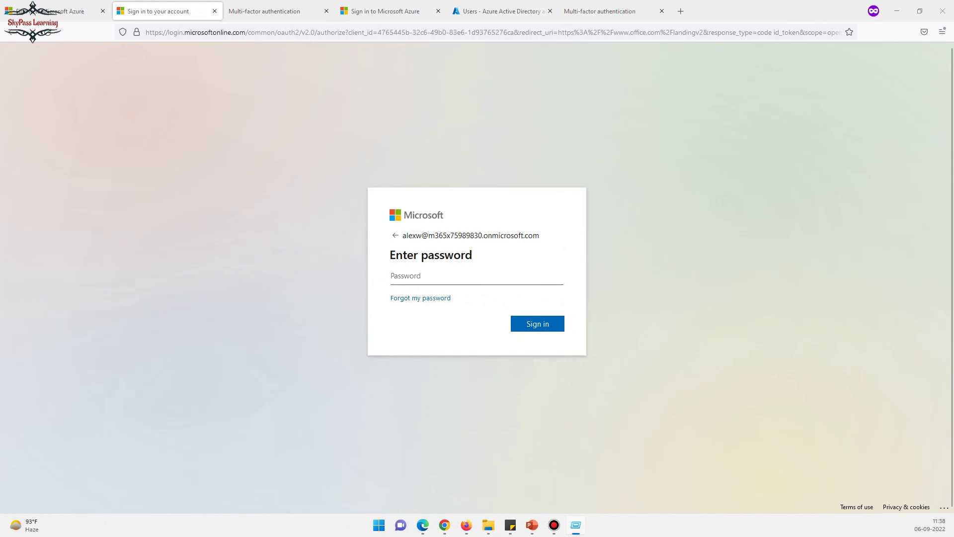
{"action": "key", "text": "alt+Tab"}
{"action": "key", "text": "ctrl+b"}
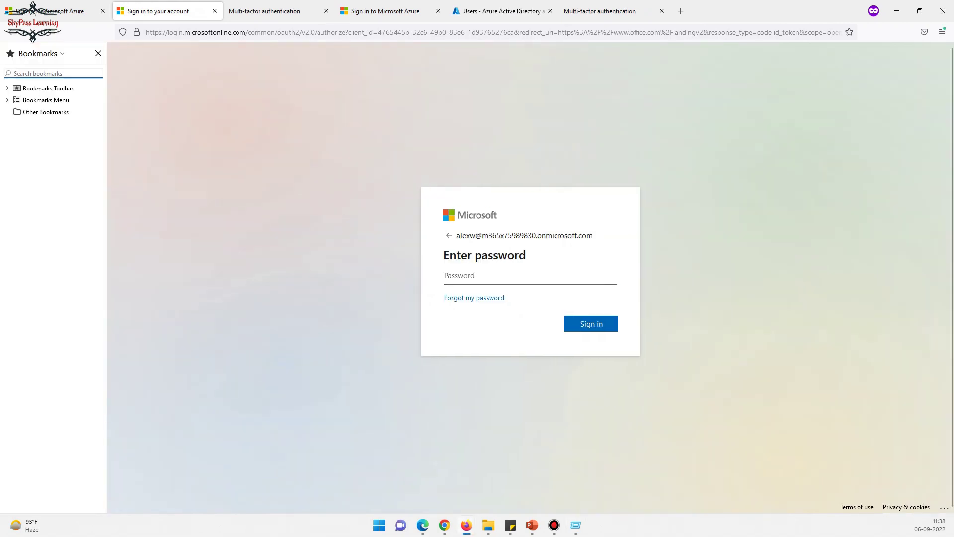
{"action": "left_click", "coordinate": [98, 53]}
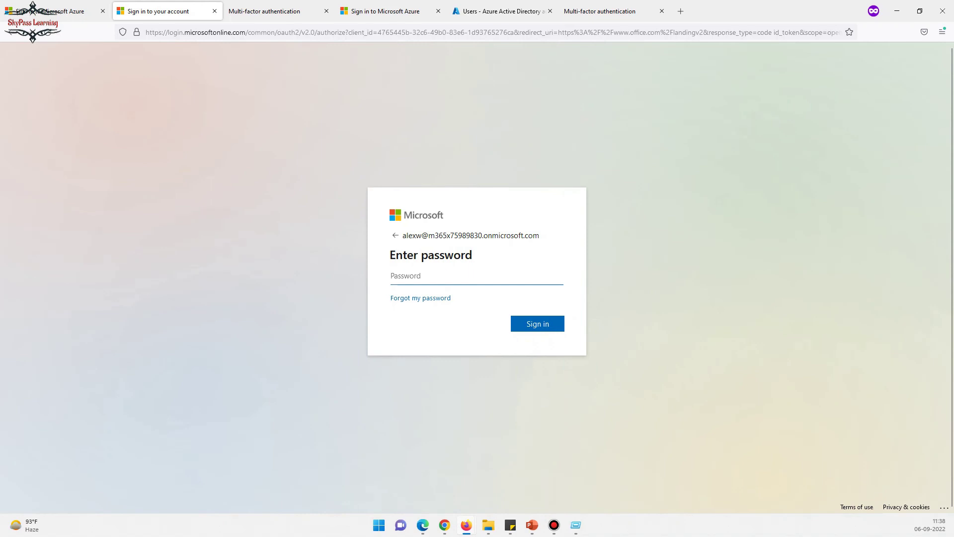
{"action": "key", "text": "ctrl+v"}
{"action": "key", "text": "Return"}
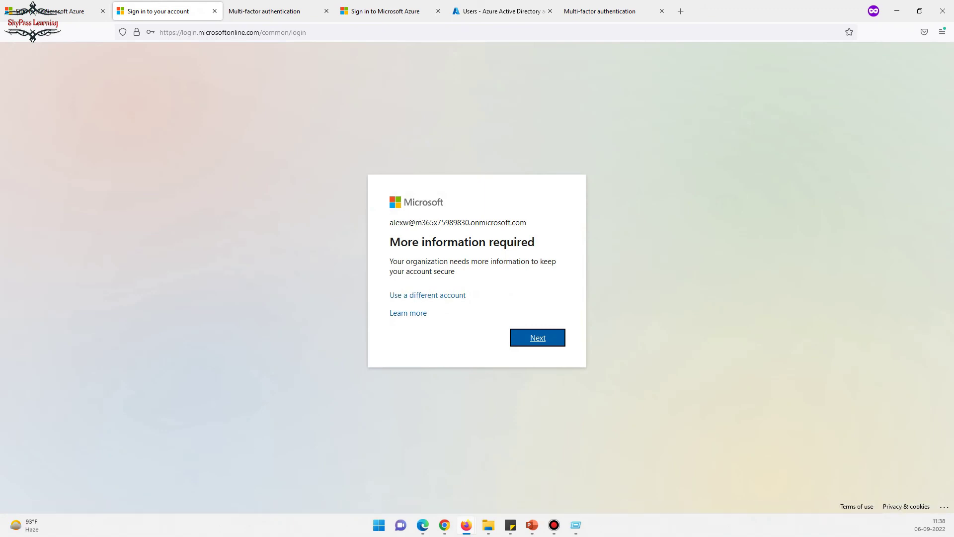
{"action": "key", "text": "Return"}
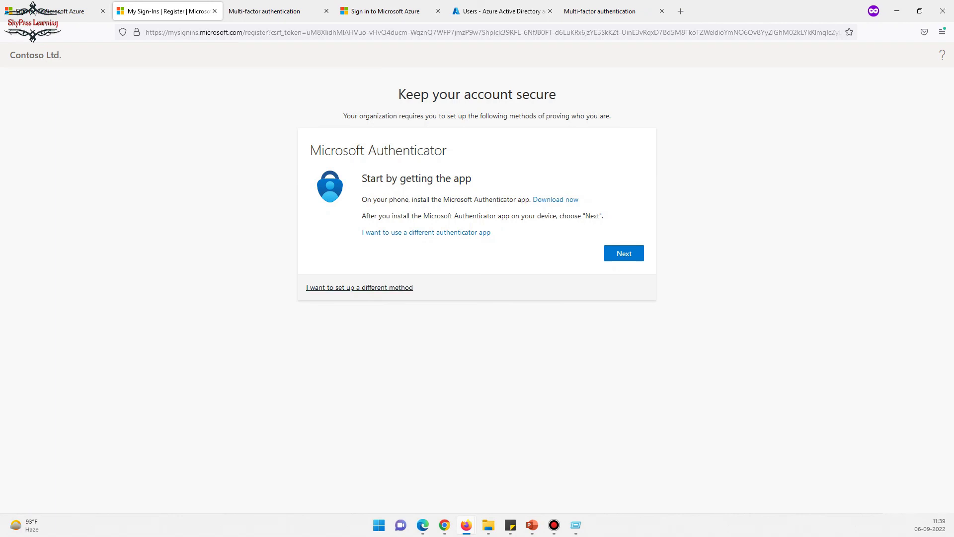
- Choose Phone as a different verification method and look at its country code list
{"action": "left_click", "coordinate": [360, 287]}
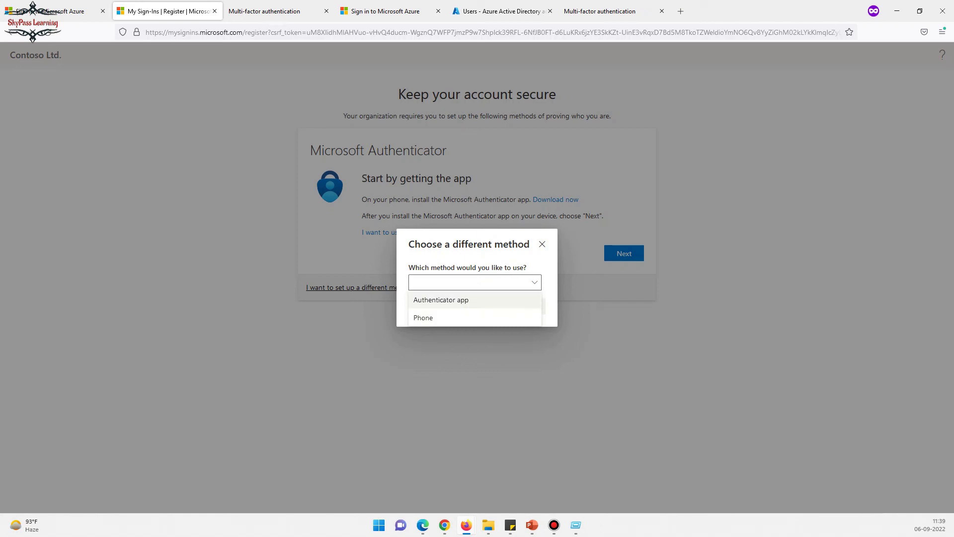
{"action": "key", "text": "Return"}
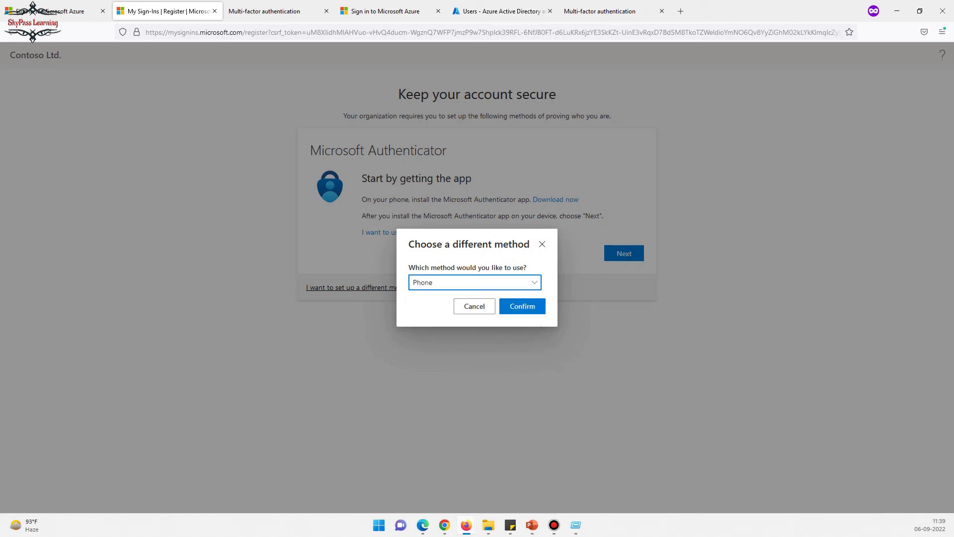
{"action": "key", "text": "Return"}
{"action": "key", "text": "alt+Down"}
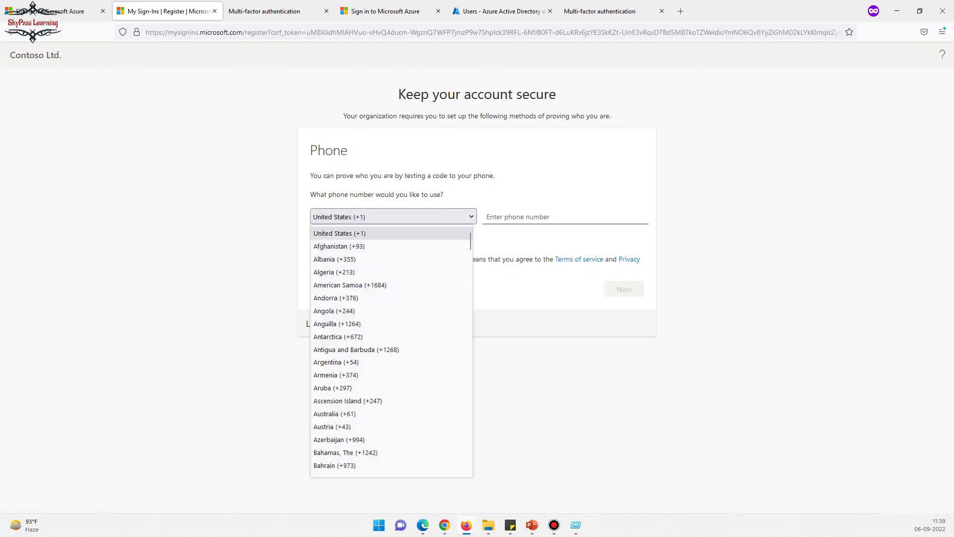
{"action": "key", "text": "Escape"}
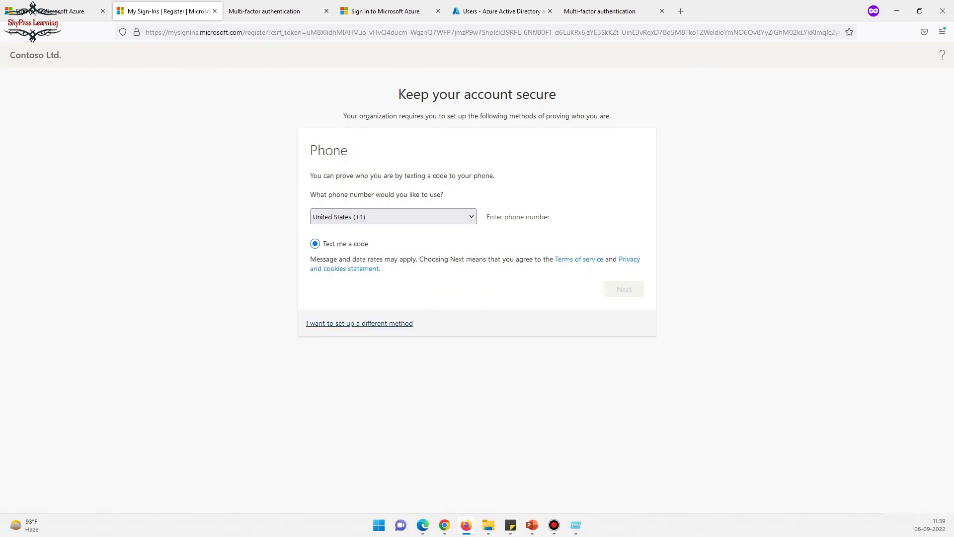
- Switch the verification method back to Authenticator app
{"action": "left_click", "coordinate": [360, 323]}
{"action": "left_click", "coordinate": [475, 282]}
{"action": "left_click", "coordinate": [447, 299]}
{"action": "key", "text": "Return"}
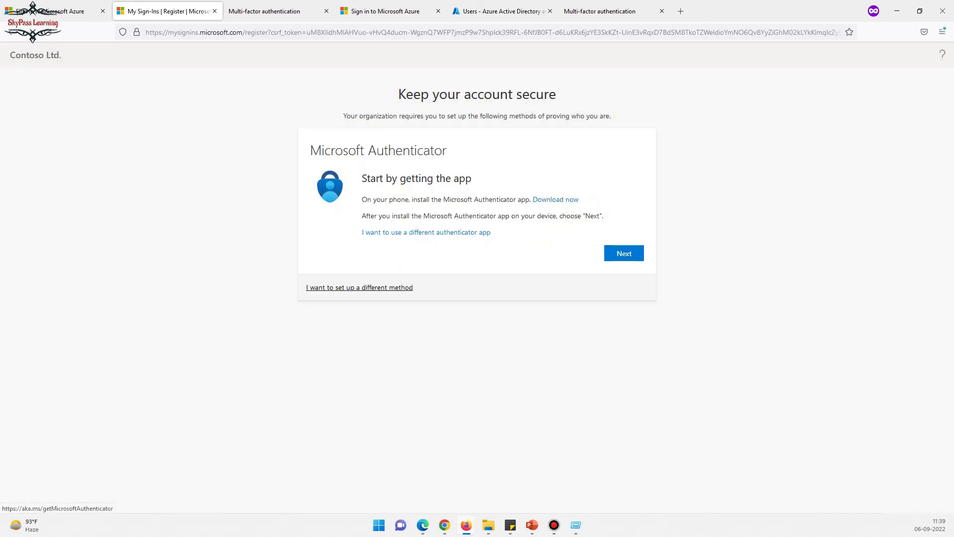
- Proceed through the Microsoft Authenticator setup to the QR code and continue past the scanning page
{"action": "key", "text": "Tab"}
{"action": "key", "text": "Tab"}
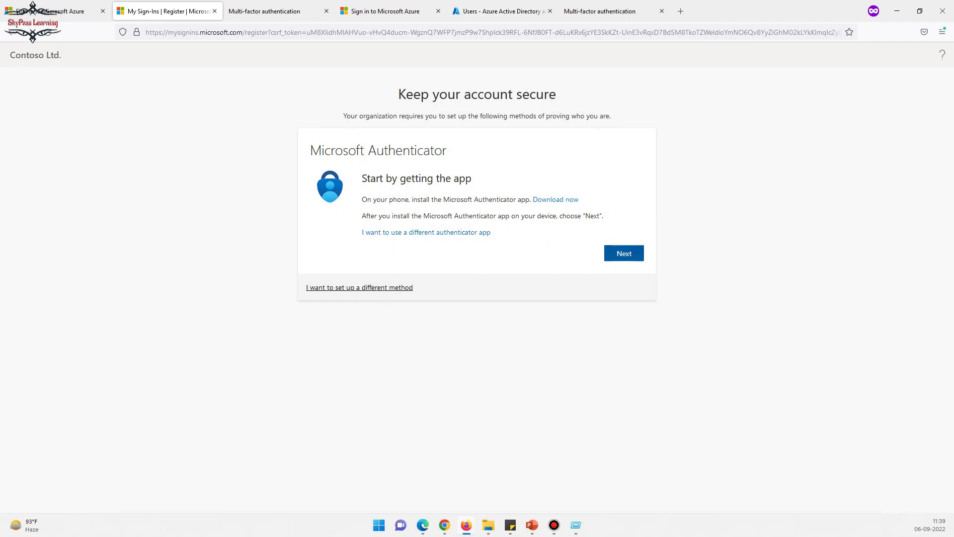
{"action": "key", "text": "Return"}
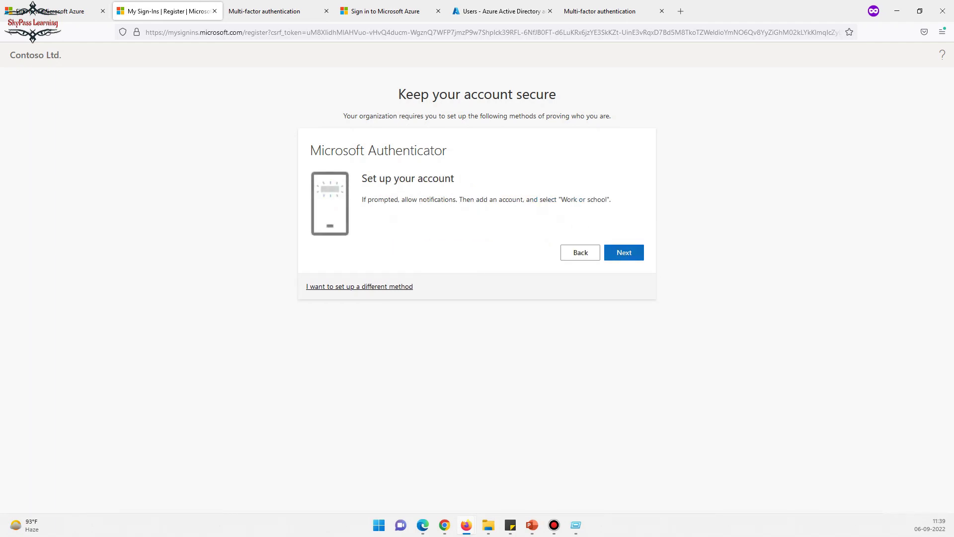
{"action": "key", "text": "Return"}
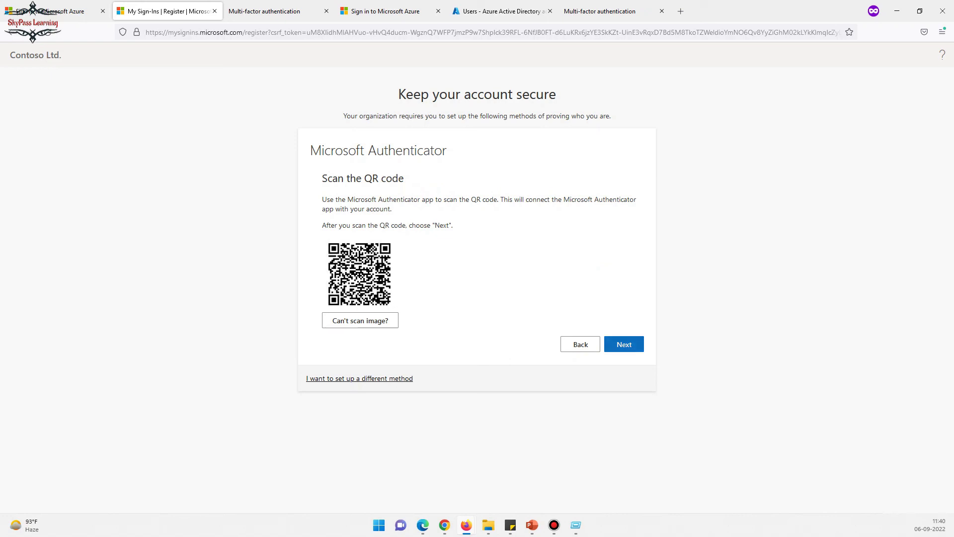
{"action": "left_click", "coordinate": [625, 344]}
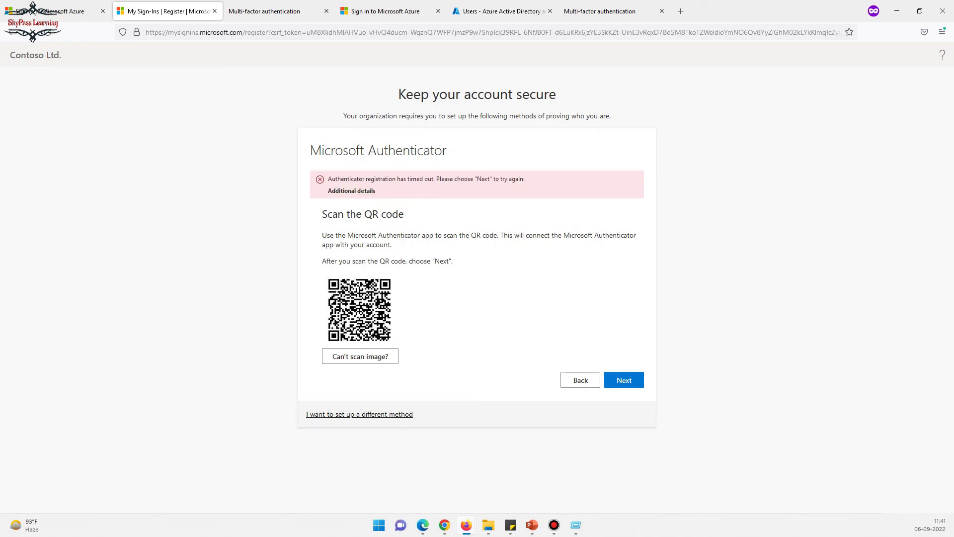
- Highlight the authenticator registration error text and show the desktop
{"action": "left_click_drag", "start_coordinate": [400, 179], "coordinate": [524, 179]}
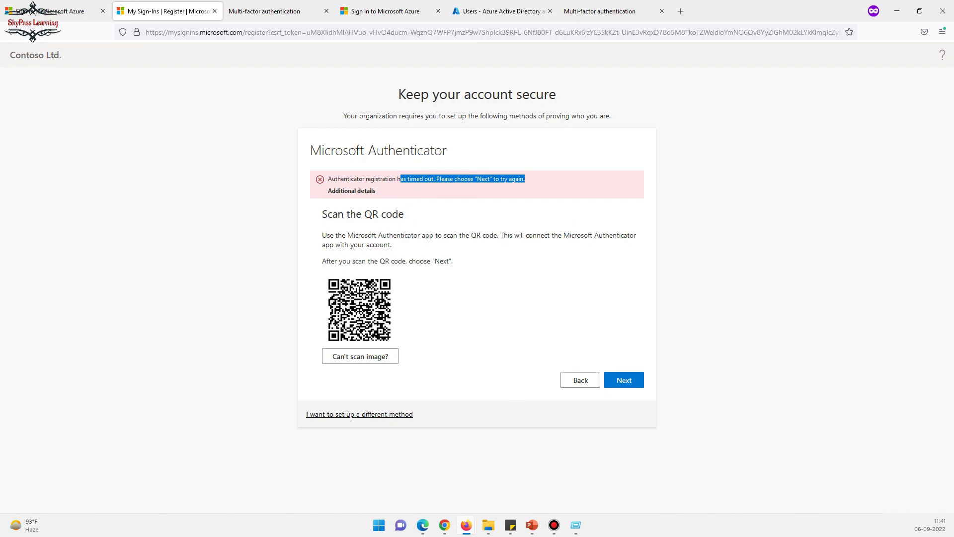
{"action": "key", "text": "super+d"}
{"action": "key", "text": "super+d"}
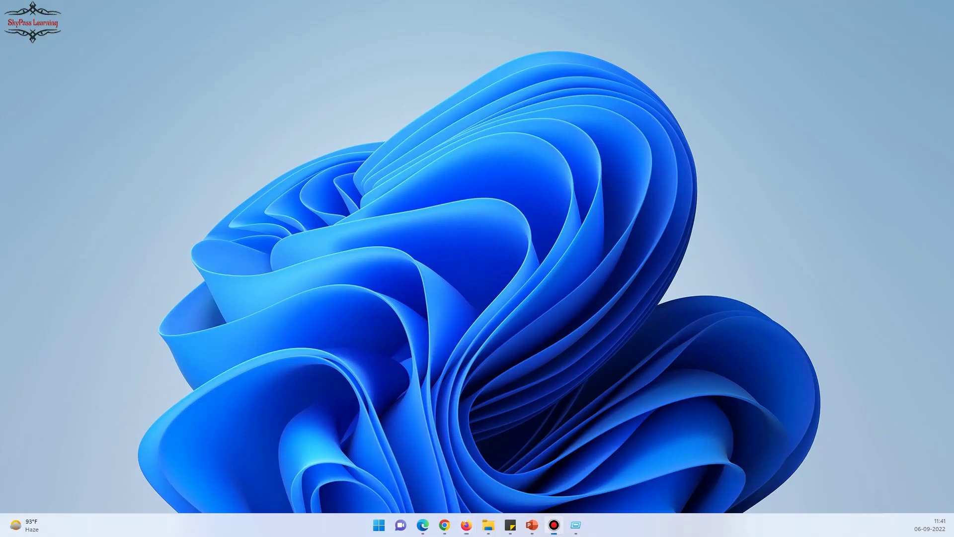